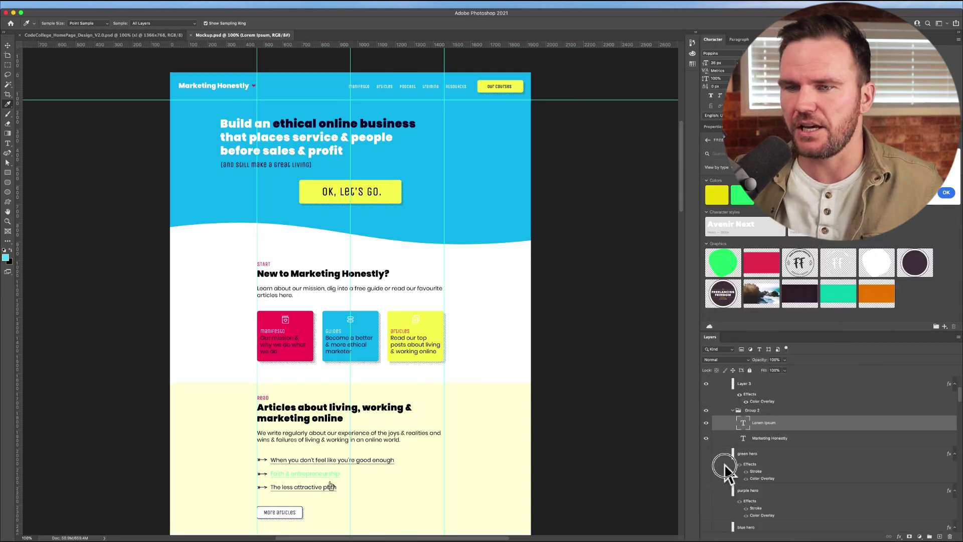
# Zoom and pan around the mockup, then fit the whole mockup page on screen
pyautogui.scroll(5, 754, 435)
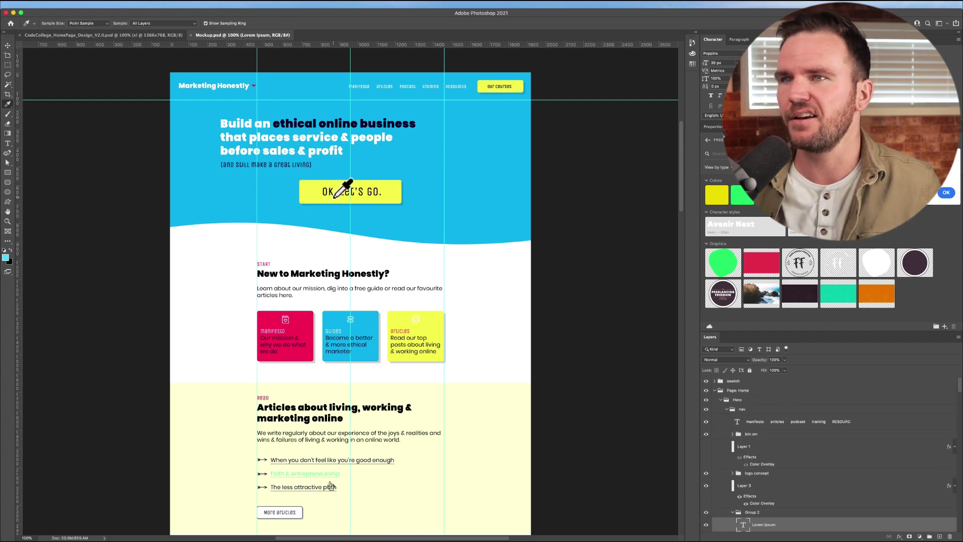
pyautogui.scroll(-5, 784, 470)
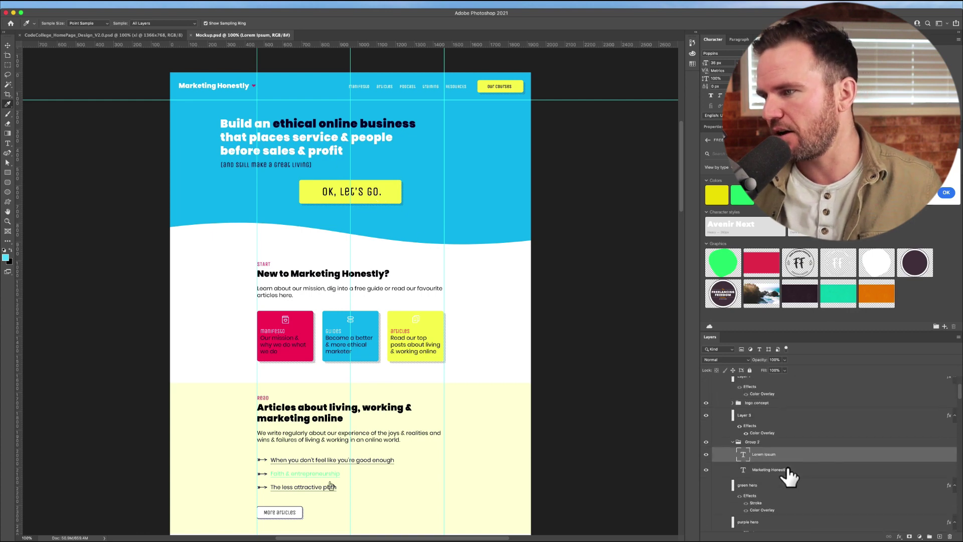
pyautogui.scroll(-5, 440, 307)
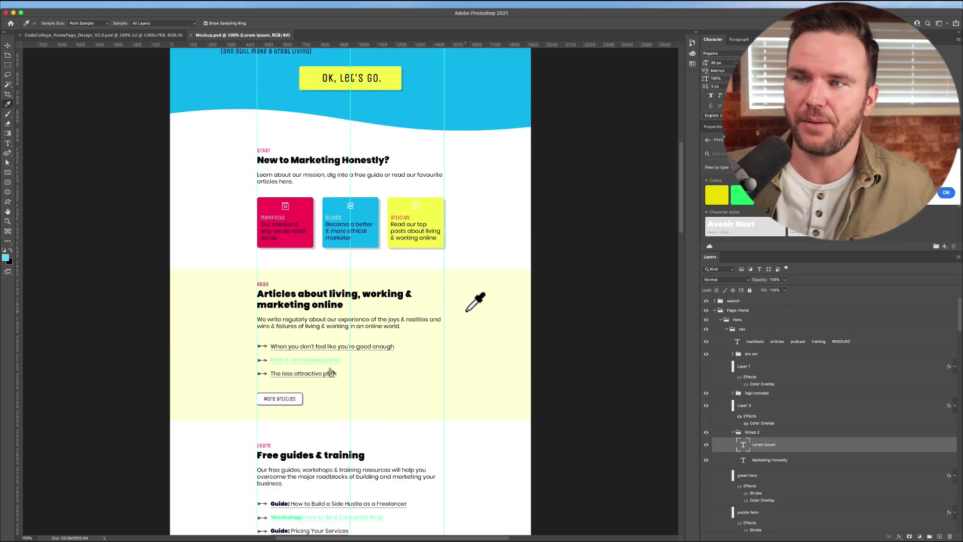
pyautogui.scroll(-1, 466, 311)
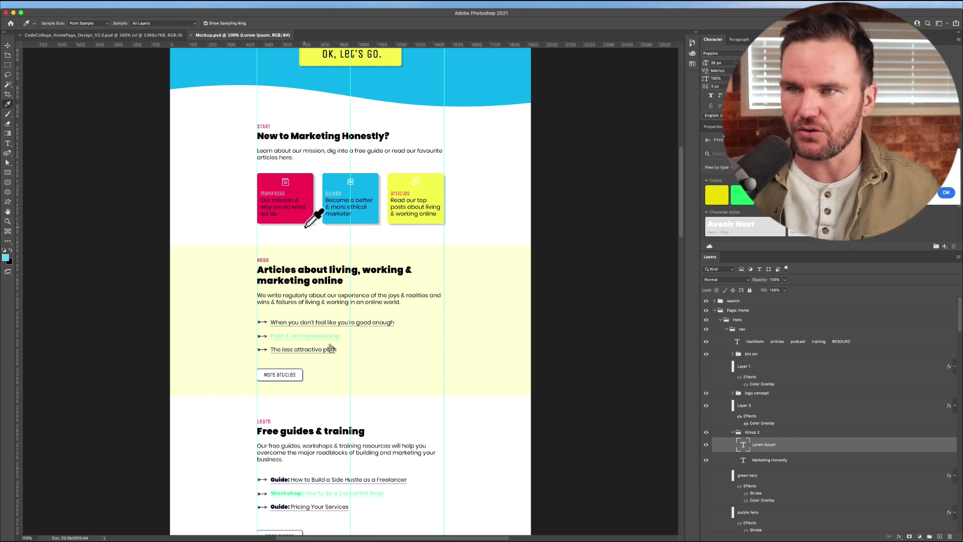
pyautogui.scroll(-5, 300, 223)
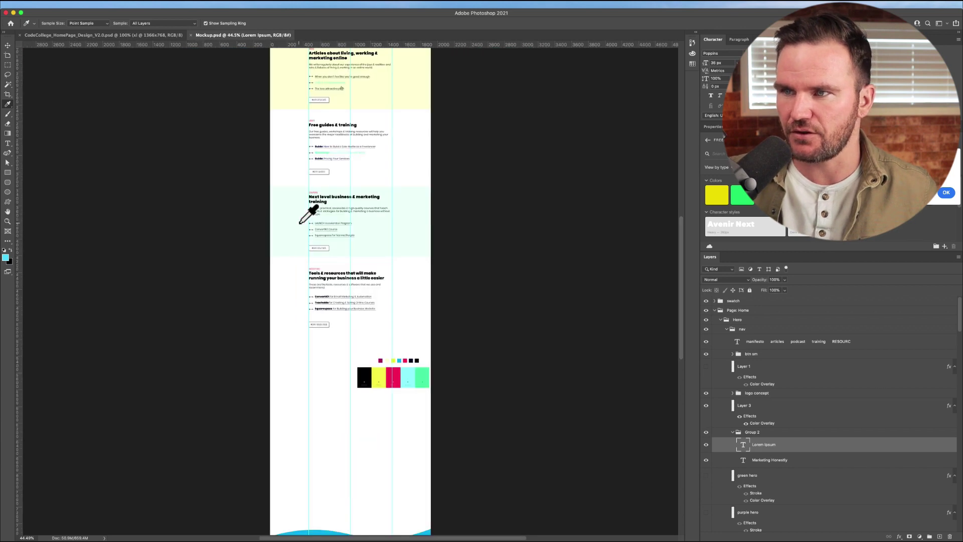
pyautogui.scroll(5, 301, 224)
pyautogui.scroll(10, 300, 224)
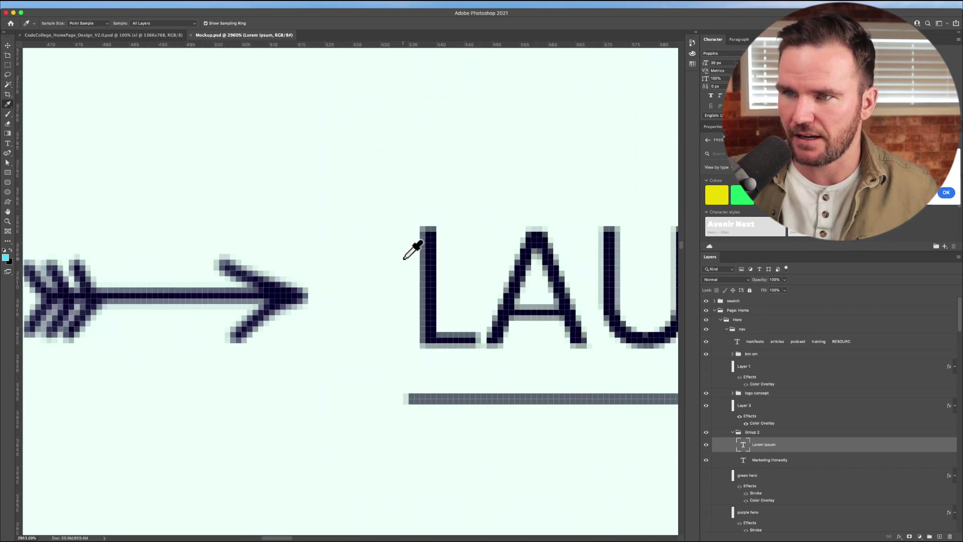
pyautogui.moveTo(318, 288); pyautogui.dragTo(200, 247)
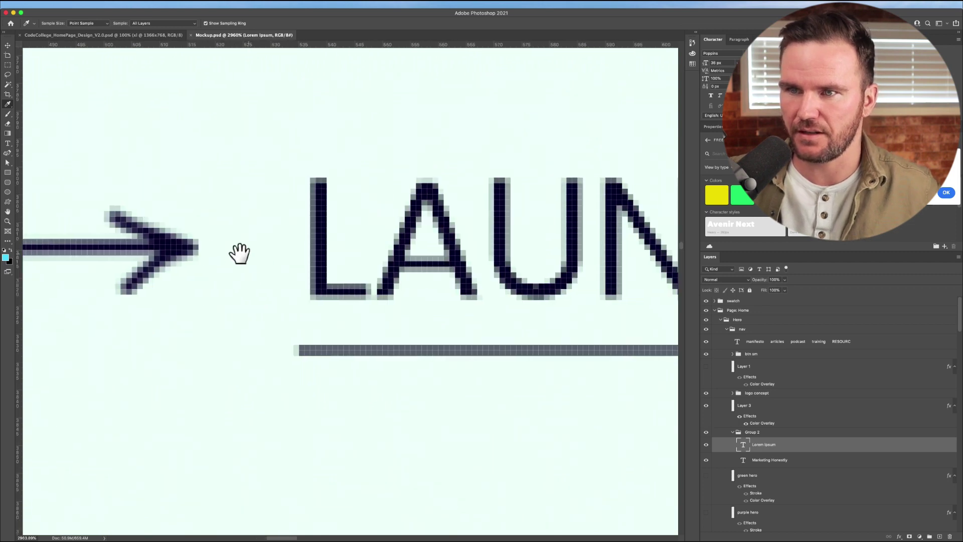
pyautogui.scroll(3, 171, 247)
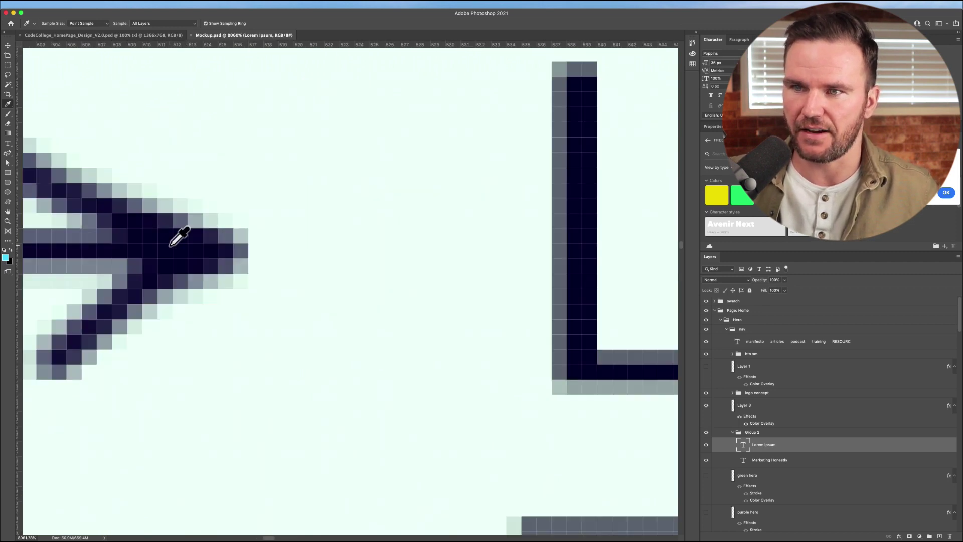
pyautogui.scroll(-6, 171, 245)
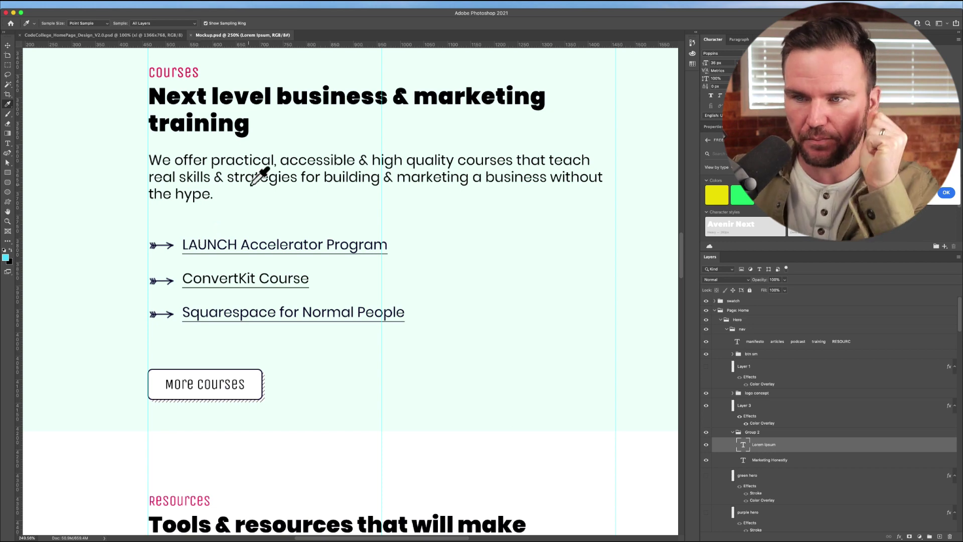
pyautogui.scroll(5, 260, 180)
pyautogui.scroll(8, 211, 176)
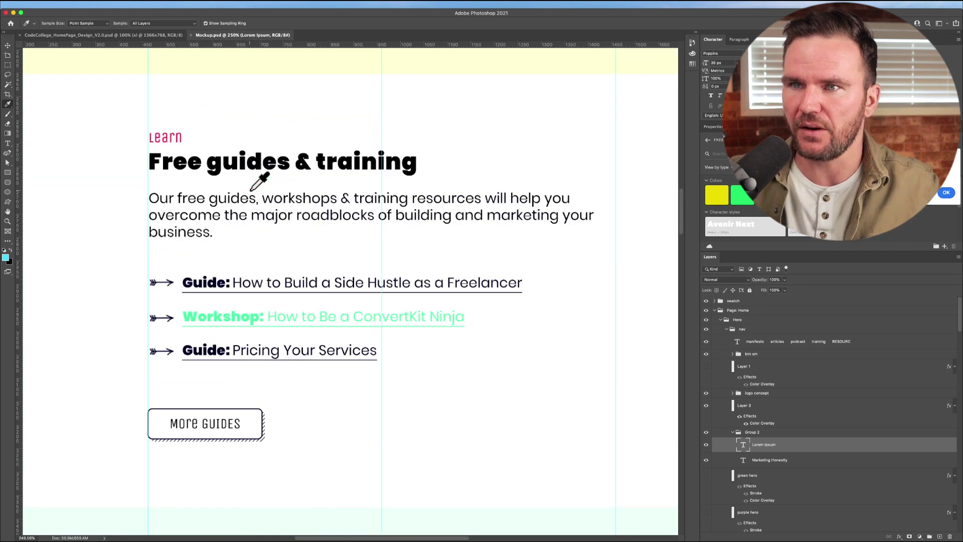
pyautogui.scroll(10, 261, 266)
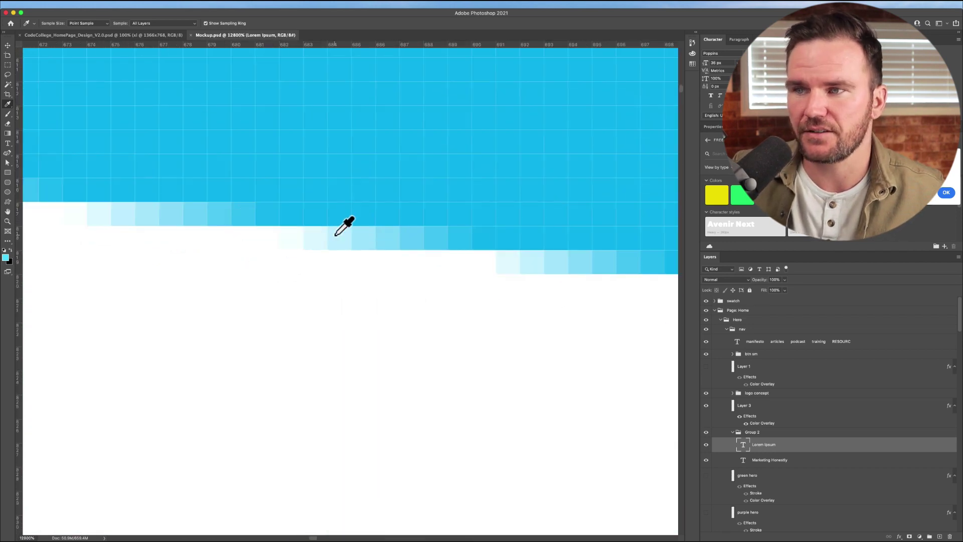
pyautogui.press('super+0')
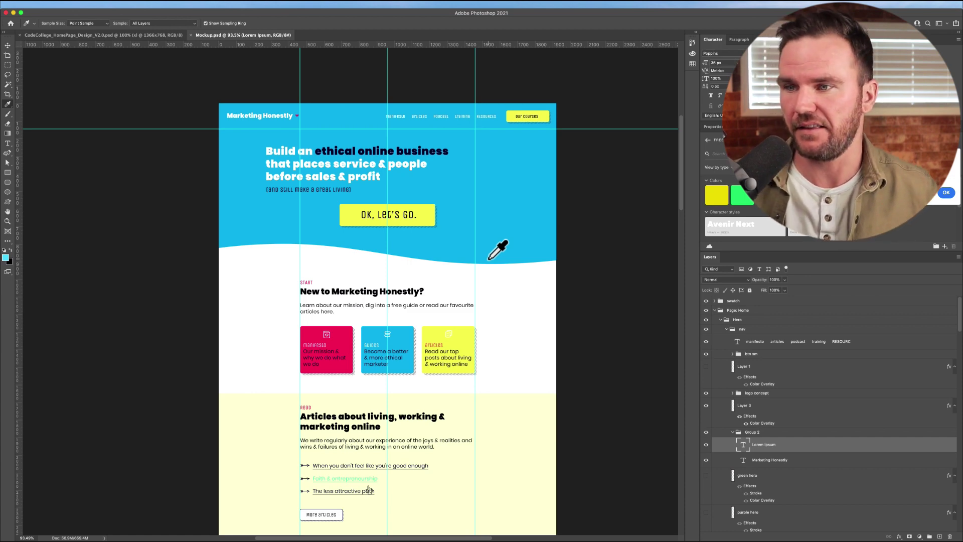
# Switch to the CodeCollege_HomePage_Design_V2.0.psd document
pyautogui.hscroll(-3, 489, 260)
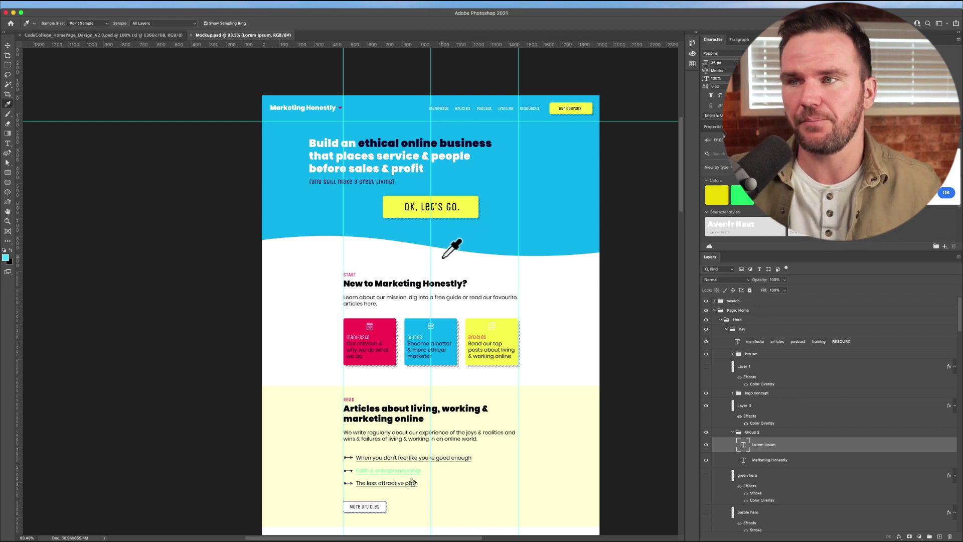
pyautogui.hscroll(2, 461, 232)
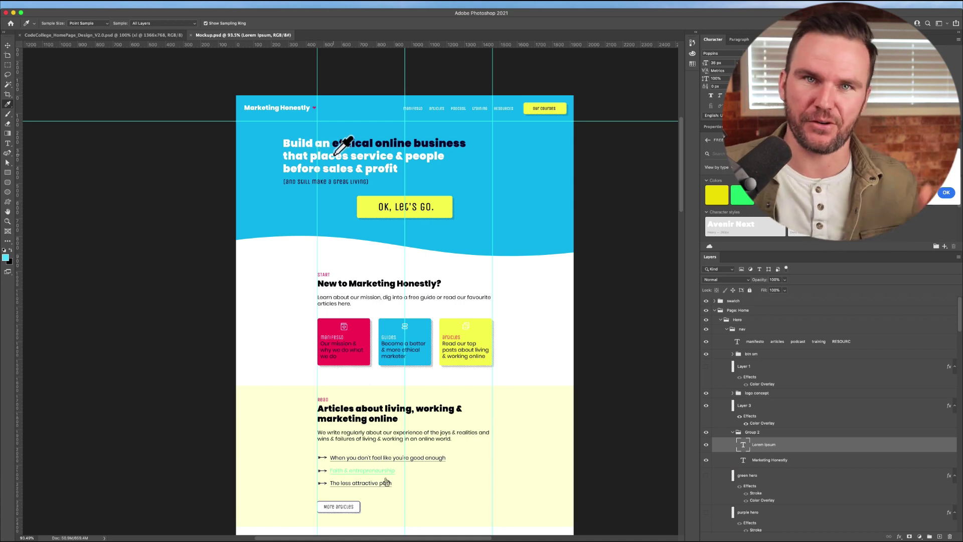
pyautogui.click(155, 35)
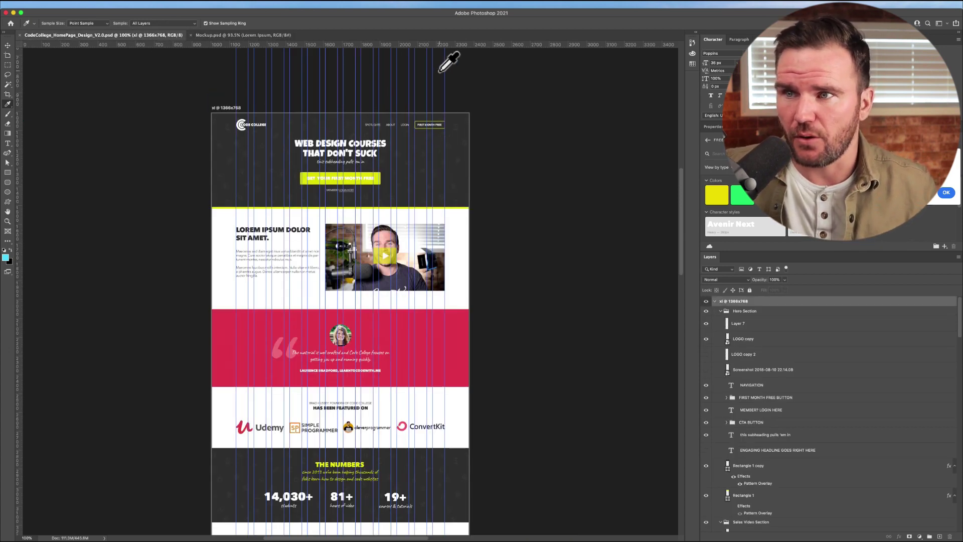
# Hide the guides and collapse the Hero and Sales Video section groups, checking their visibility
pyautogui.press('super+h')
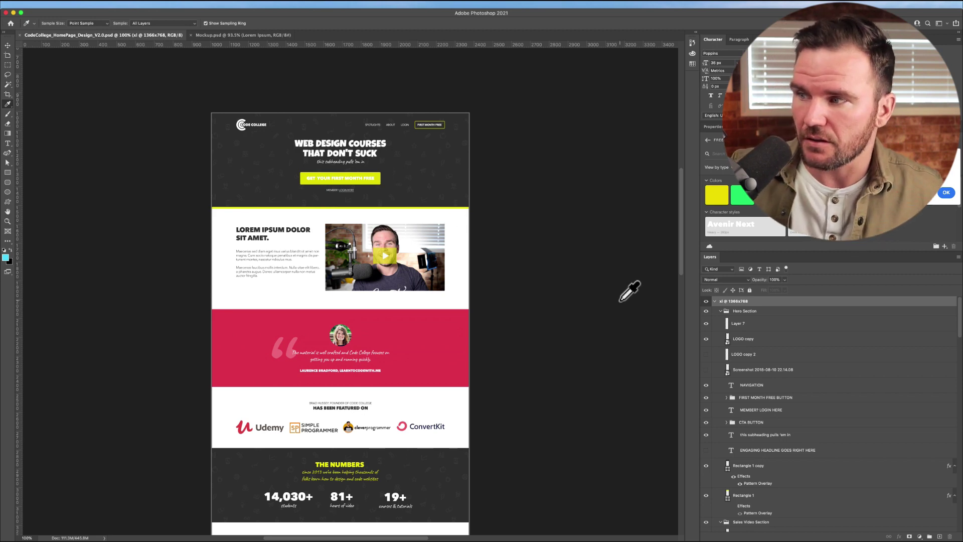
pyautogui.click(720, 311)
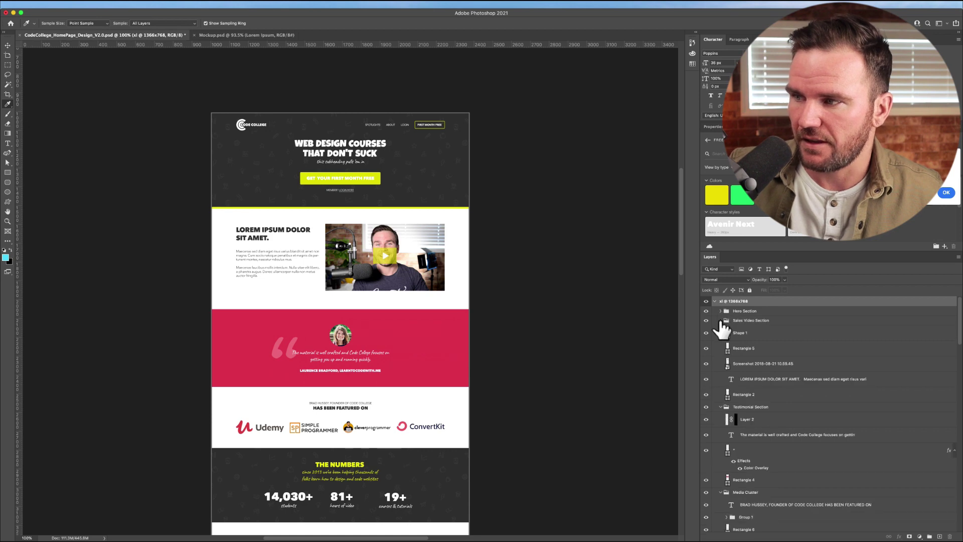
pyautogui.click(723, 321)
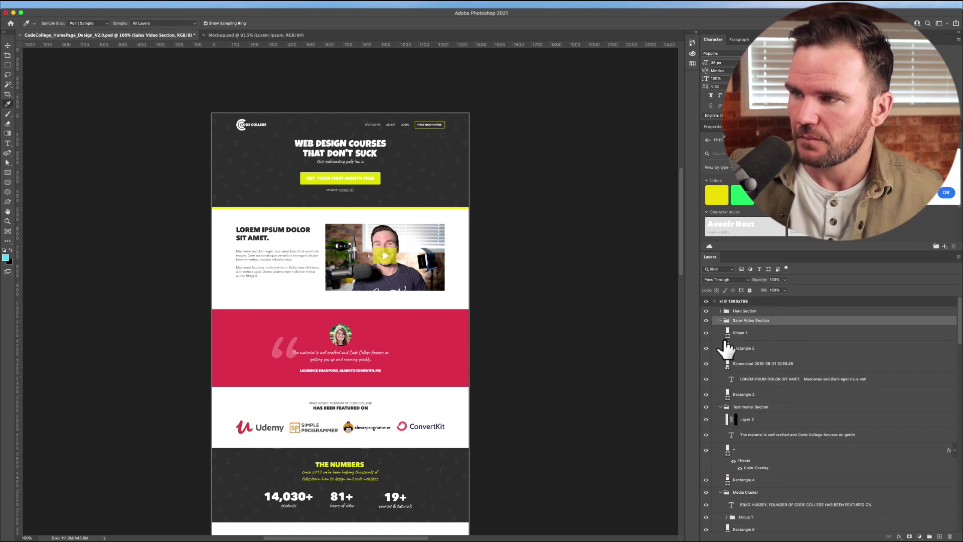
pyautogui.click(721, 320)
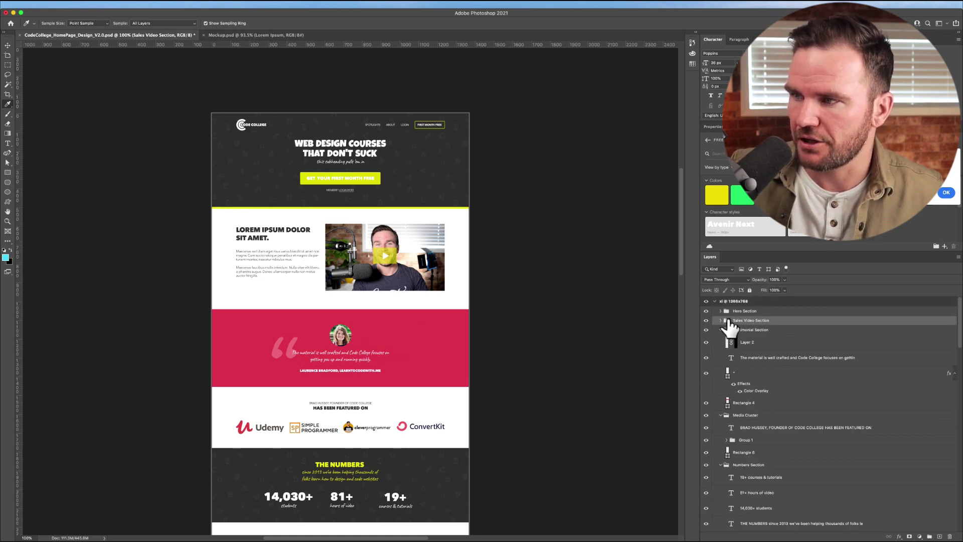
pyautogui.click(717, 311)
pyautogui.click(707, 311)
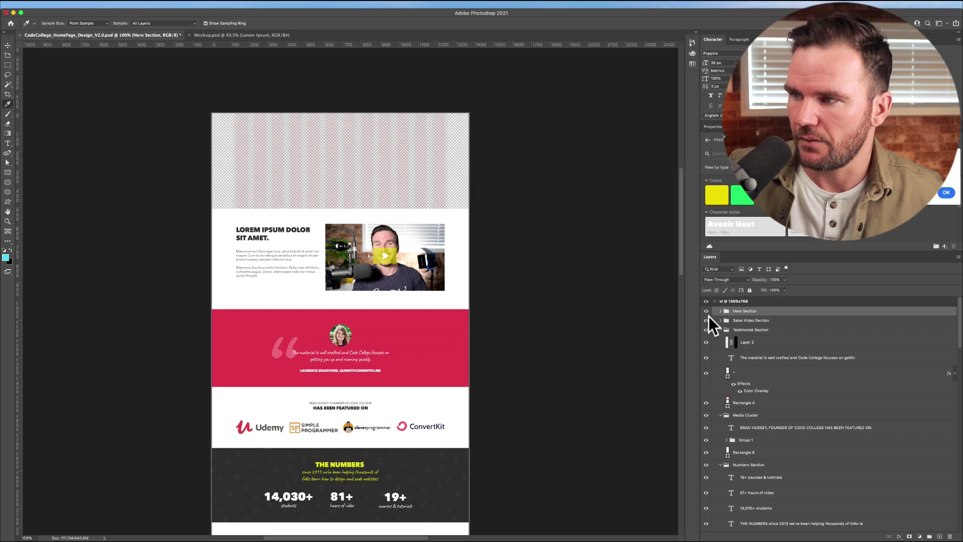
pyautogui.click(707, 312)
pyautogui.click(706, 320)
pyautogui.click(707, 321)
# Collapse the Testimonial, Media Cluster, Numbers, Community, Courses, Membership Info and Footer groups
pyautogui.click(707, 330)
pyautogui.click(707, 330)
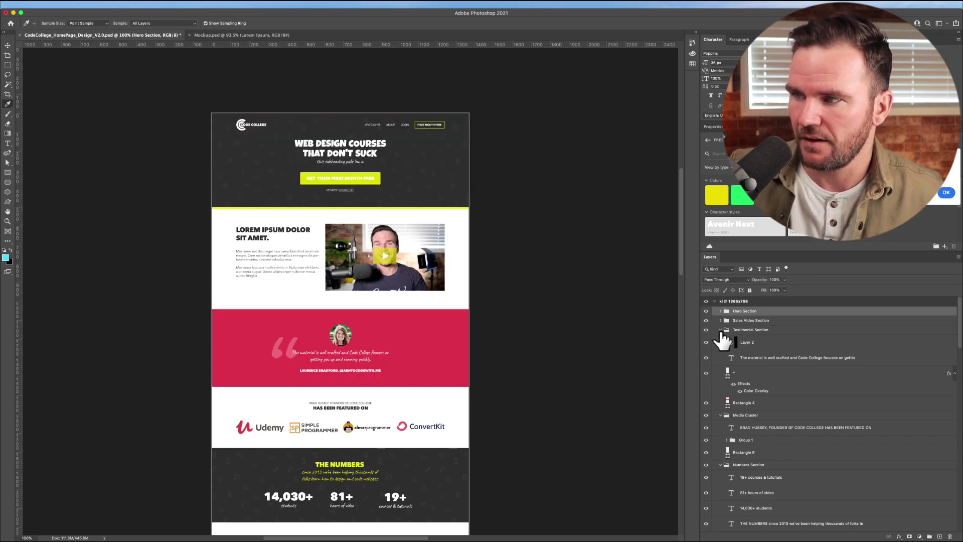
pyautogui.click(720, 329)
pyautogui.click(720, 339)
pyautogui.click(721, 348)
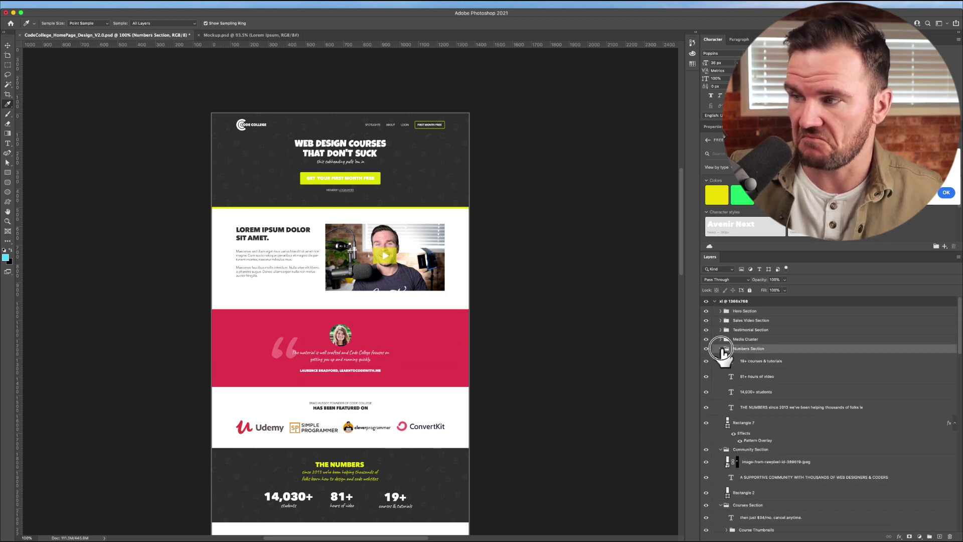
pyautogui.click(721, 349)
pyautogui.click(721, 357)
pyautogui.click(720, 368)
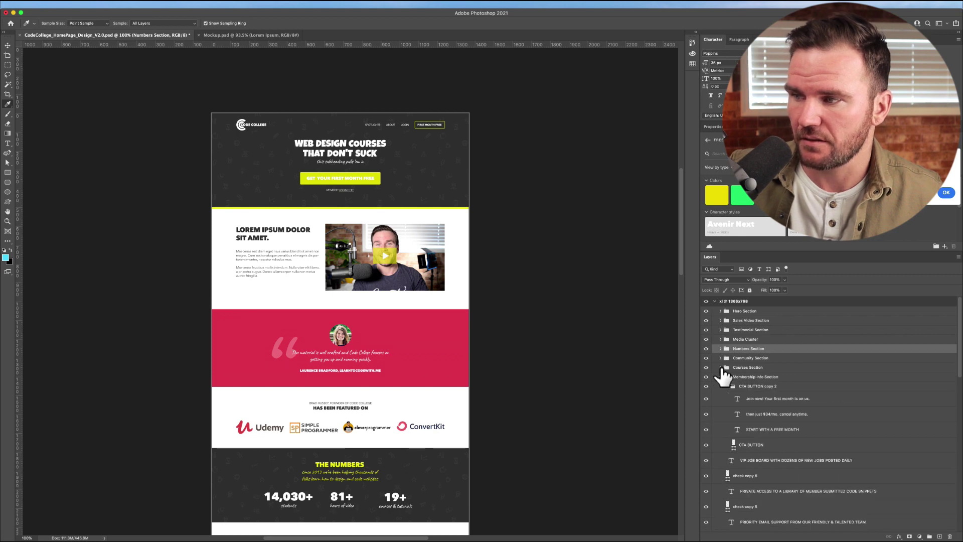
pyautogui.click(721, 377)
pyautogui.click(720, 386)
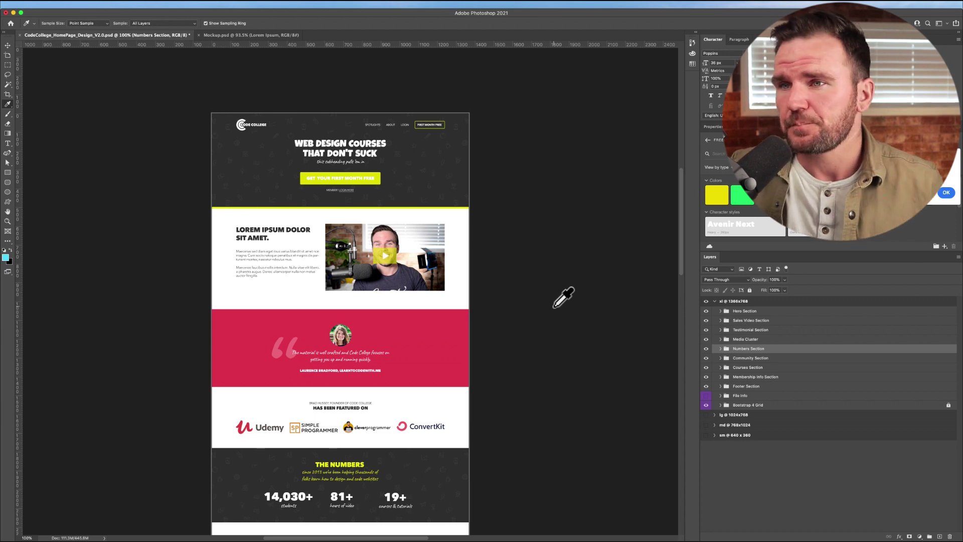
# Scroll through the homepage design past the testimonial, featured-logos row and Numbers section
pyautogui.scroll(-10, 422, 246)
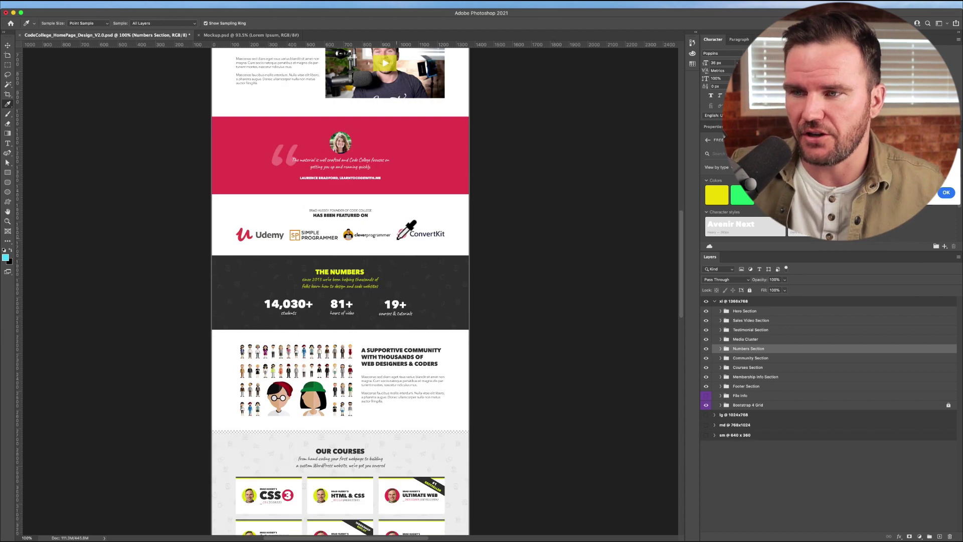
pyautogui.scroll(-10, 422, 246)
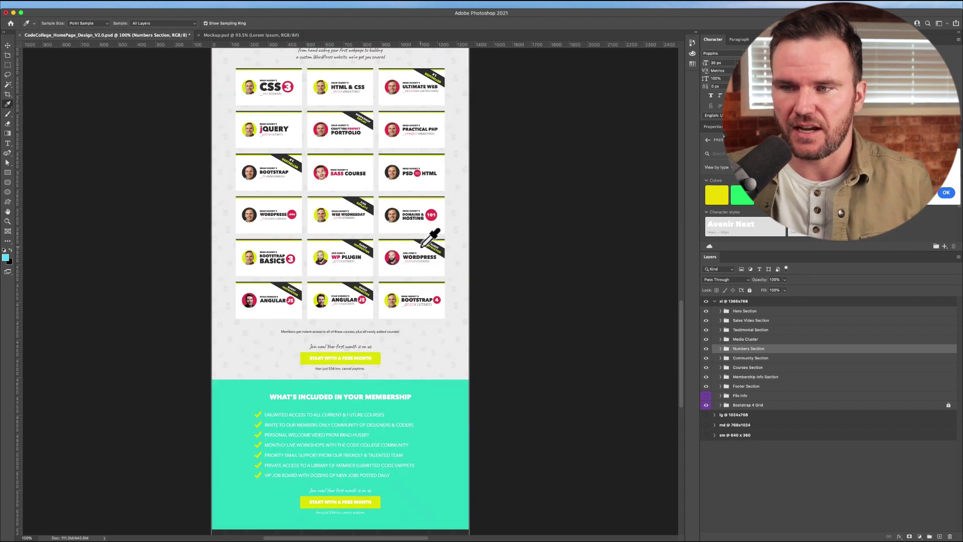
pyautogui.scroll(10, 421, 234)
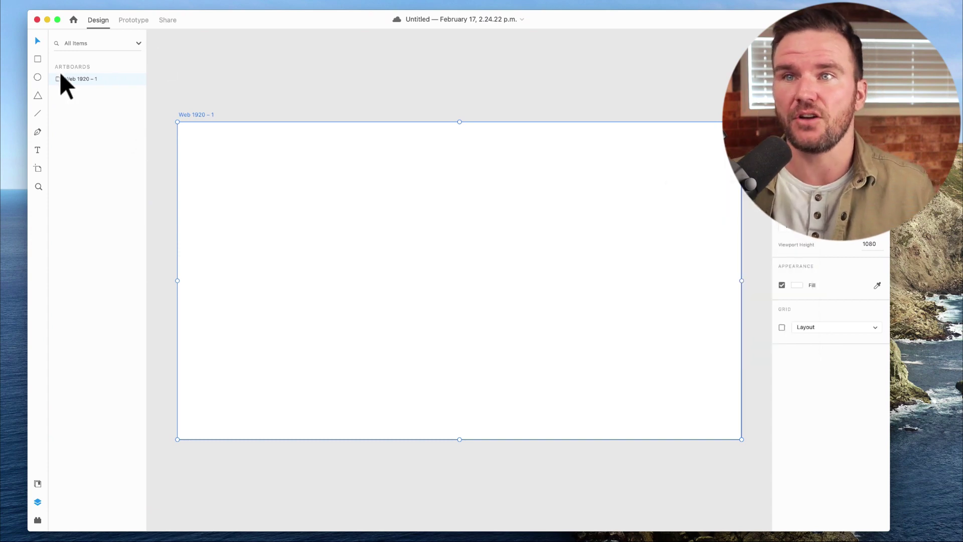
# Draw black Rectangle 1 across the full width of the Web 1920 – 1 artboard's top
pyautogui.click(38, 59)
pyautogui.moveTo(179, 123); pyautogui.dragTo(462, 287)
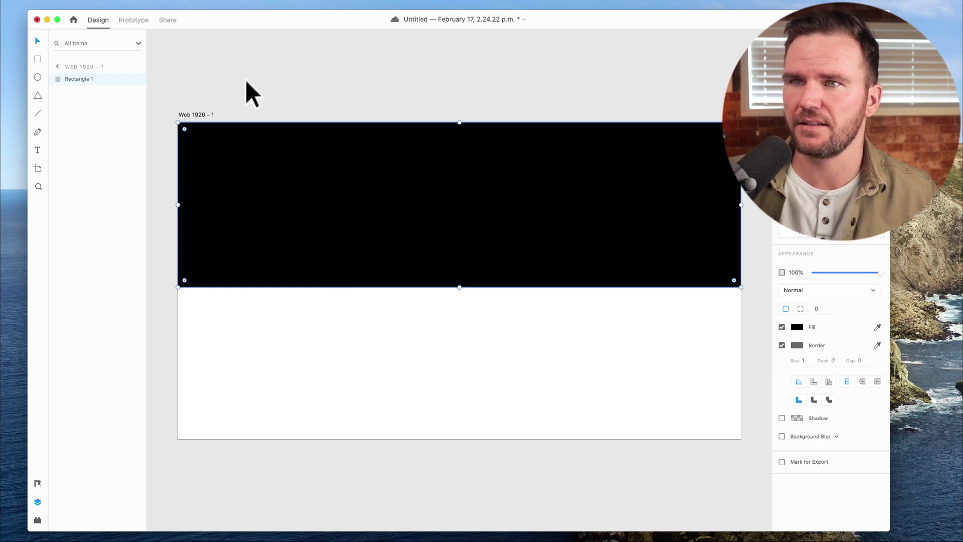
pyautogui.click(362, 104)
pyautogui.click(392, 357)
pyautogui.scroll(-1, 508, 270)
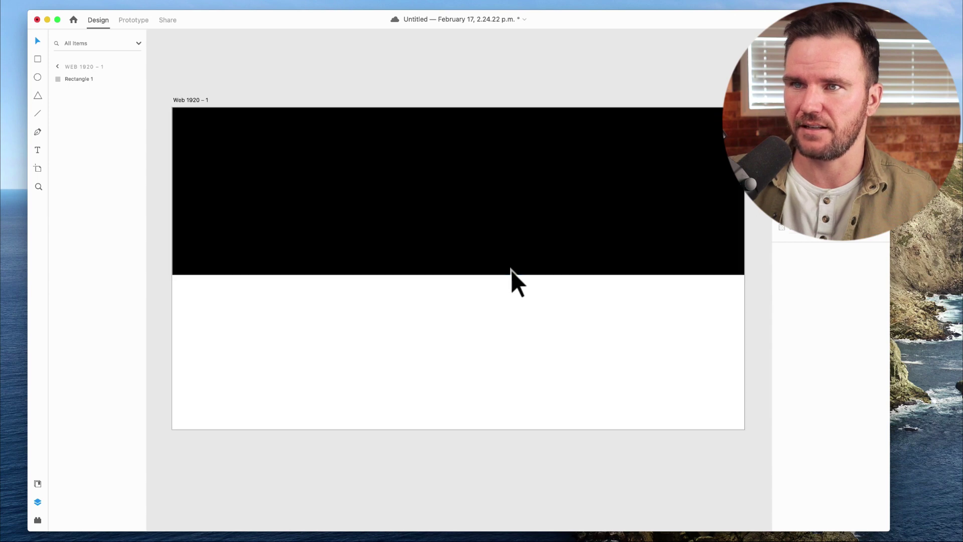
pyautogui.scroll(-5, 512, 270)
pyautogui.scroll(-5, 514, 271)
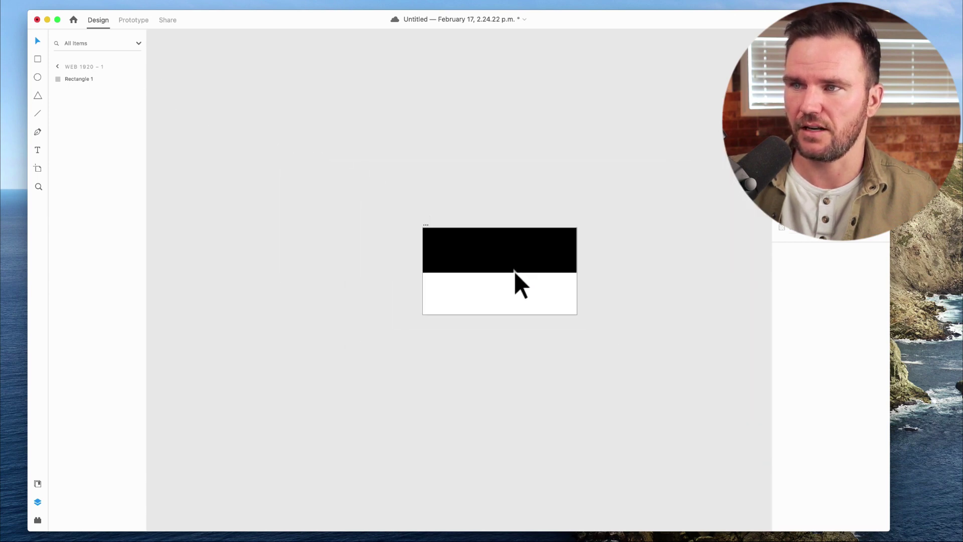
pyautogui.moveTo(602, 226); pyautogui.dragTo(593, 256)
pyautogui.moveTo(669, 325); pyautogui.dragTo(605, 265)
pyautogui.scroll(-1, 446, 251)
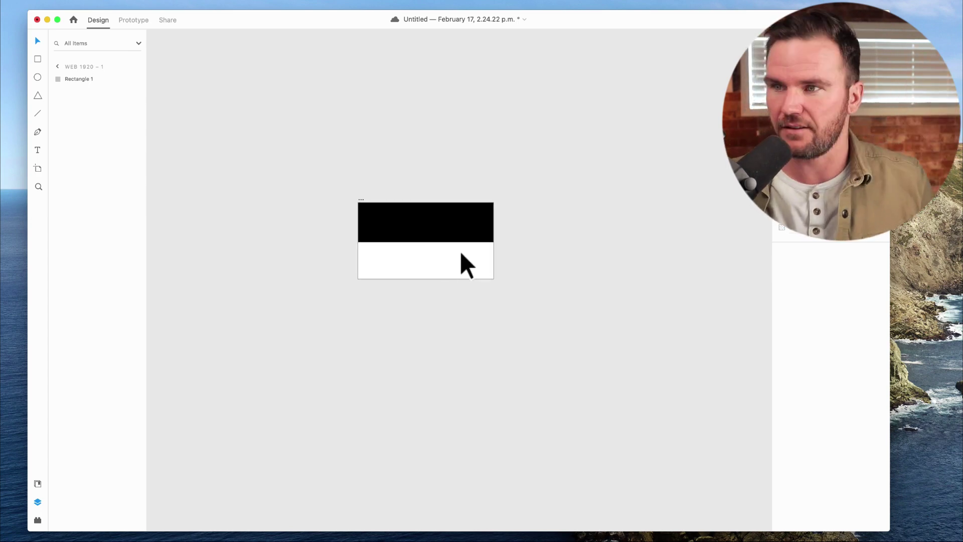
pyautogui.scroll(-1, 461, 261)
pyautogui.scroll(5, 464, 266)
pyautogui.scroll(3, 316, 241)
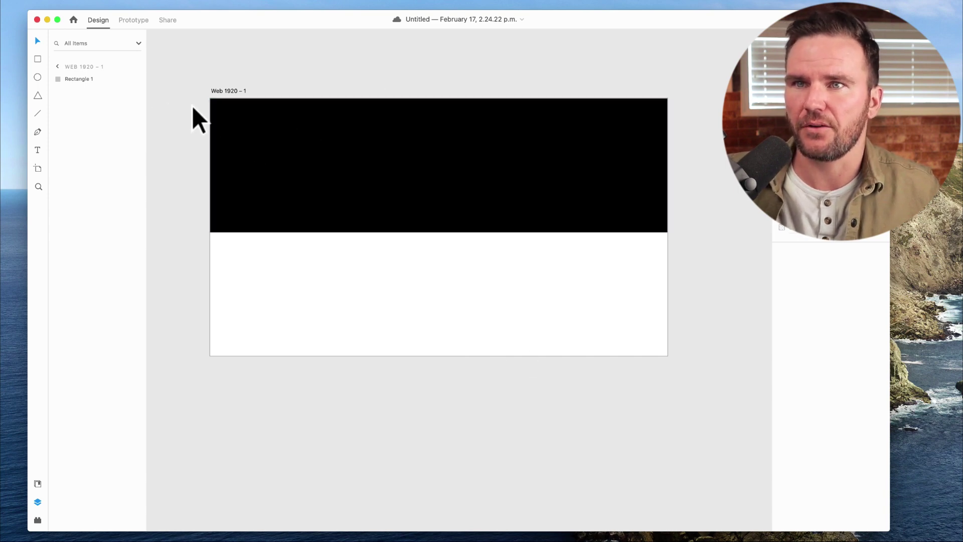
# Rename the rectangle layer 'background' and paste the white headline onto the black header
pyautogui.doubleClick(77, 79)
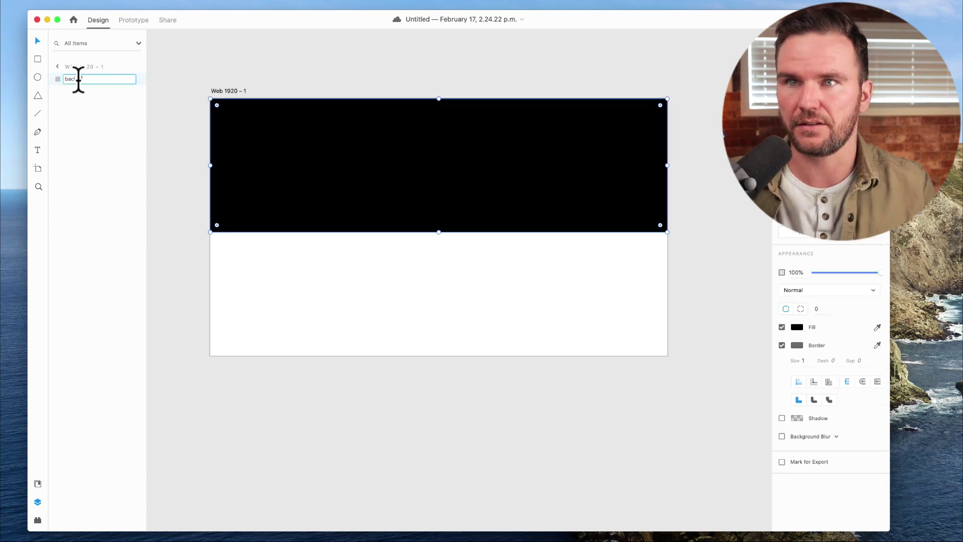
pyautogui.write('round')
pyautogui.press('Return')
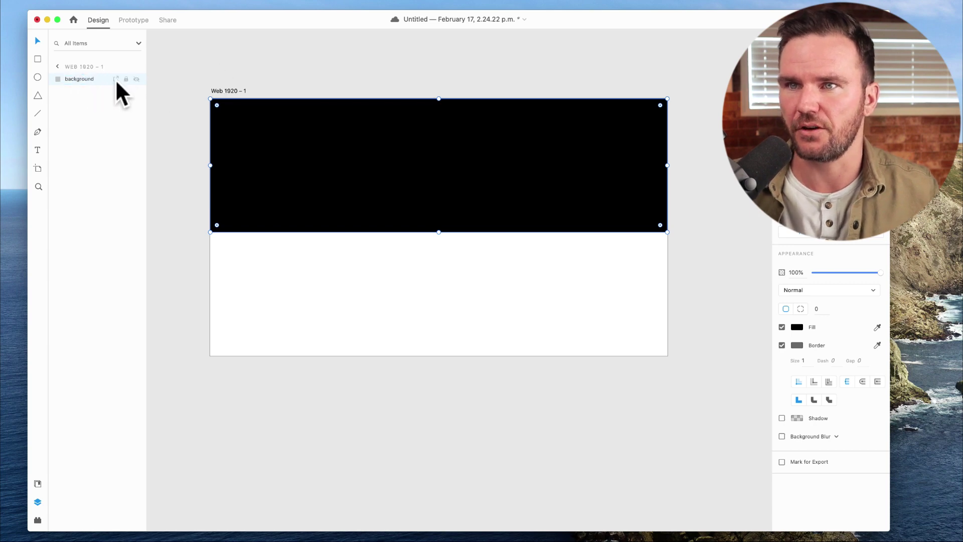
pyautogui.press('Escape')
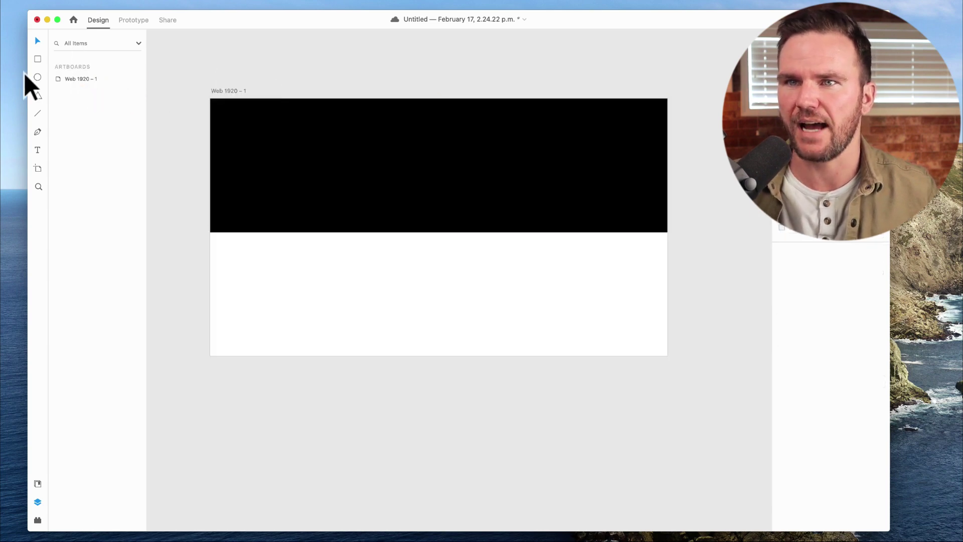
pyautogui.write('I help web designers improve their craft')
pyautogui.moveTo(312, 168); pyautogui.dragTo(344, 157)
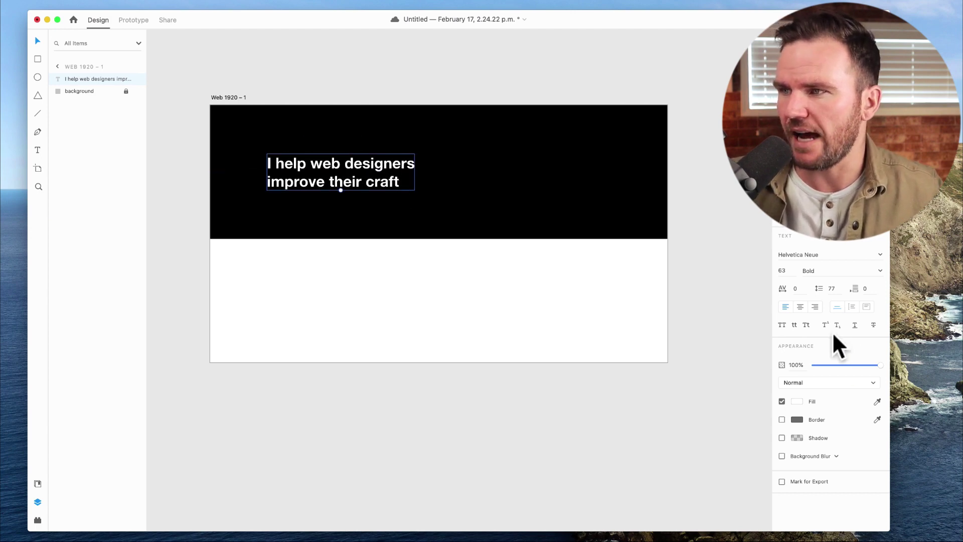
# Turn on a 12-column layout grid with gutter 30 and nudge the headline right
pyautogui.press('Escape')
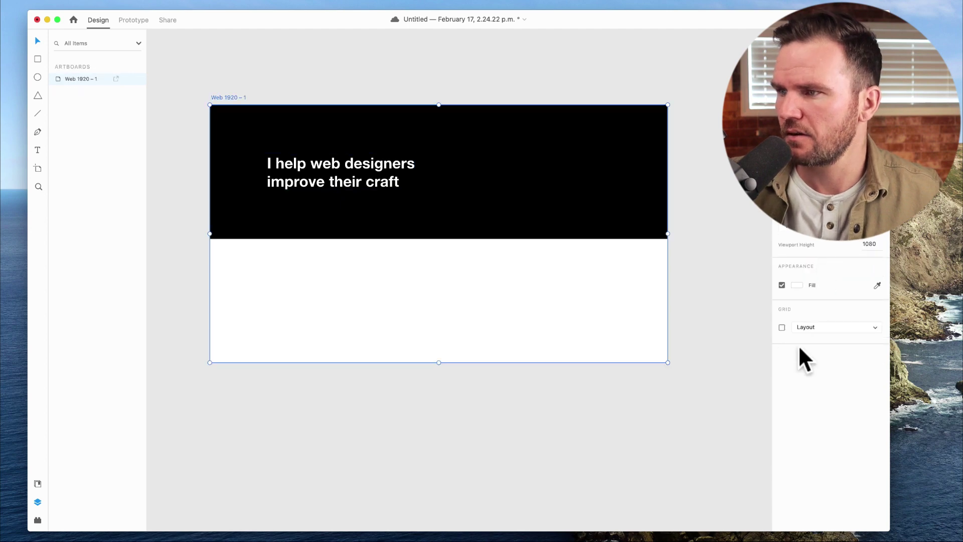
pyautogui.click(828, 327)
pyautogui.click(783, 328)
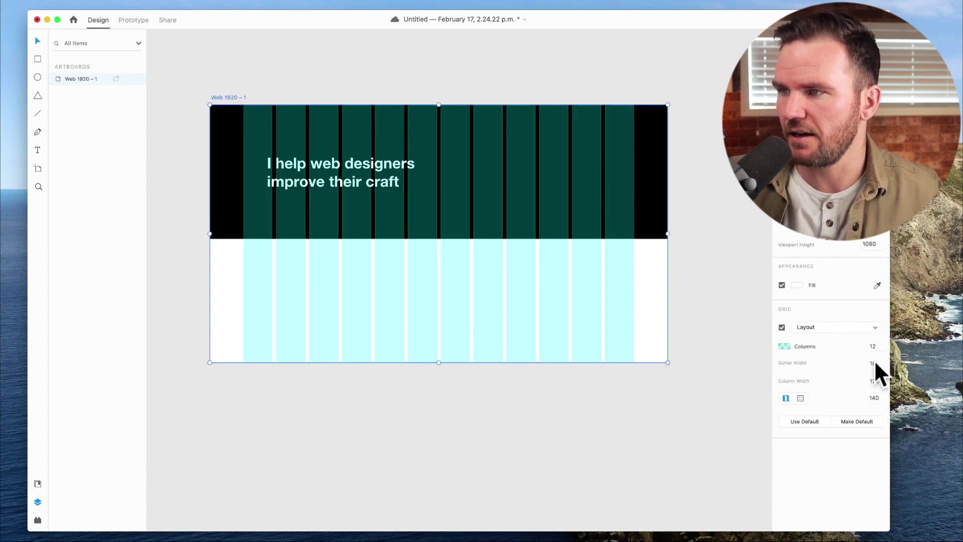
pyautogui.press('Tab')
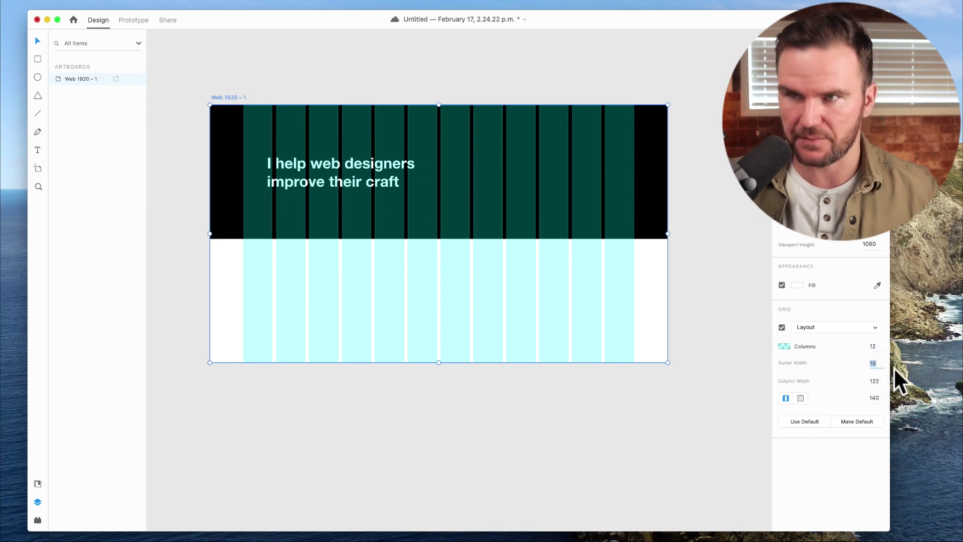
pyautogui.write('30')
pyautogui.press('Return')
pyautogui.click(707, 333)
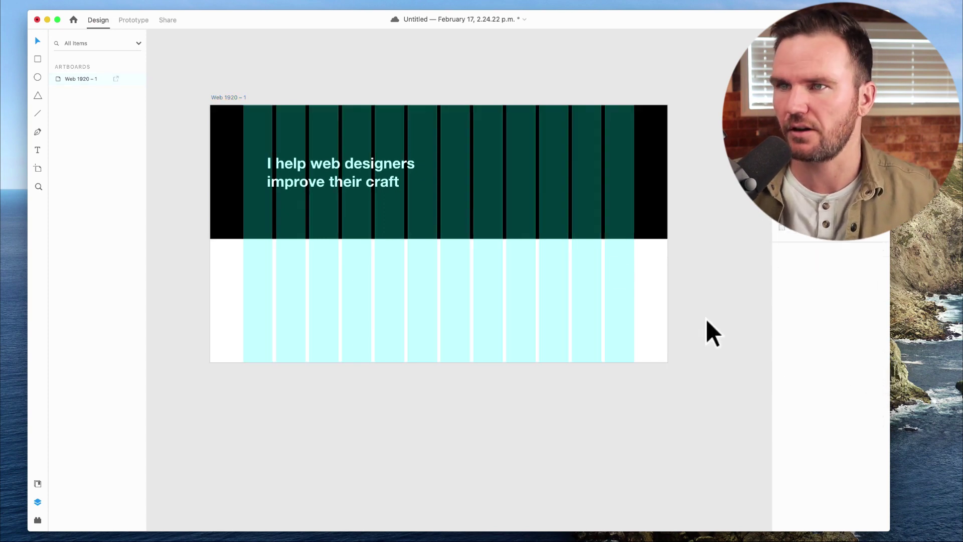
pyautogui.moveTo(291, 168)
pyautogui.mouseDown()
pyautogui.moveTo(317, 165)
pyautogui.moveTo(298, 154)
pyautogui.moveTo(299, 167)
pyautogui.mouseUp()
pyautogui.click(506, 75)
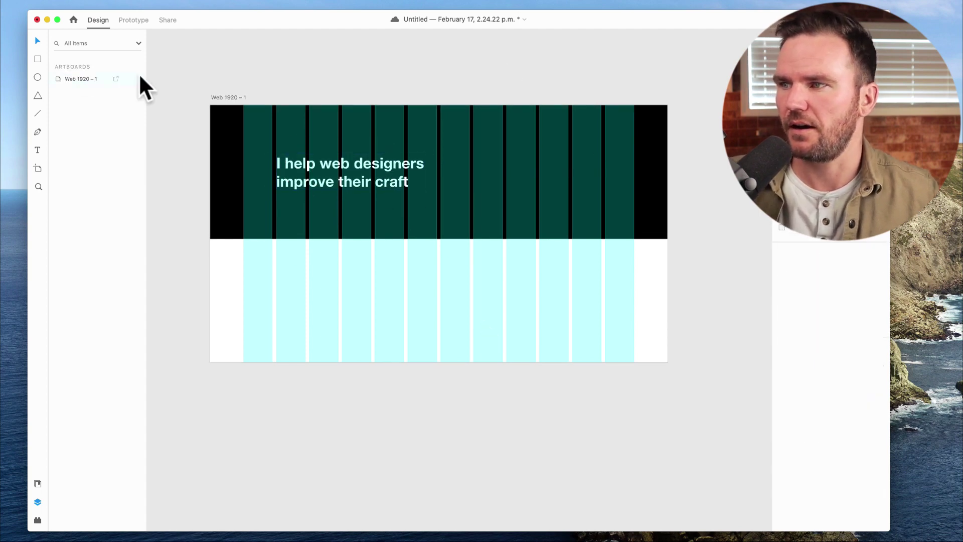
pyautogui.click(644, 296)
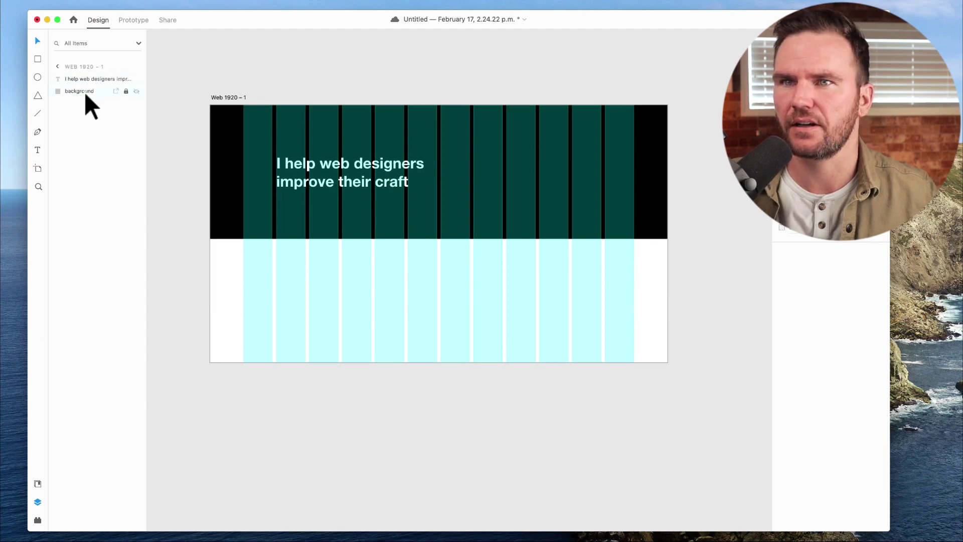
pyautogui.click(65, 67)
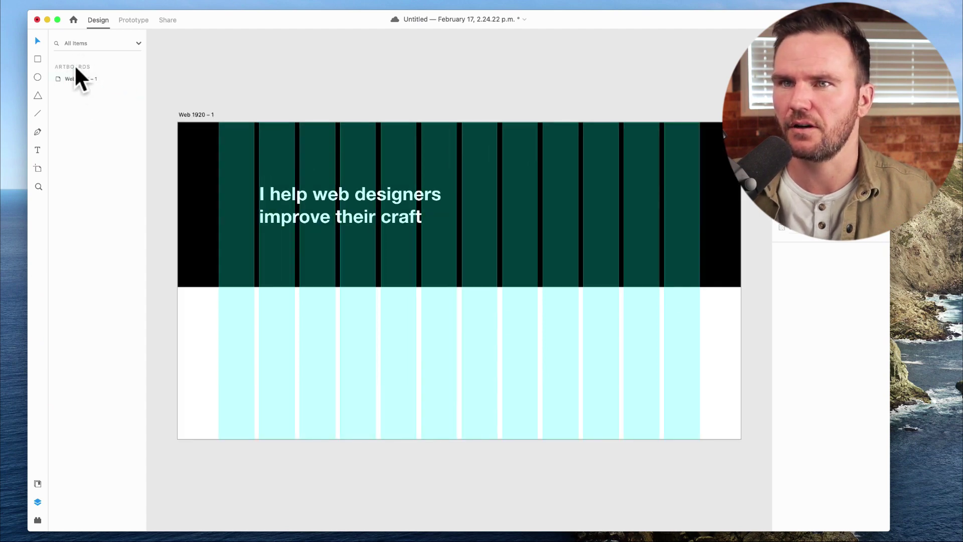
pyautogui.click(77, 78)
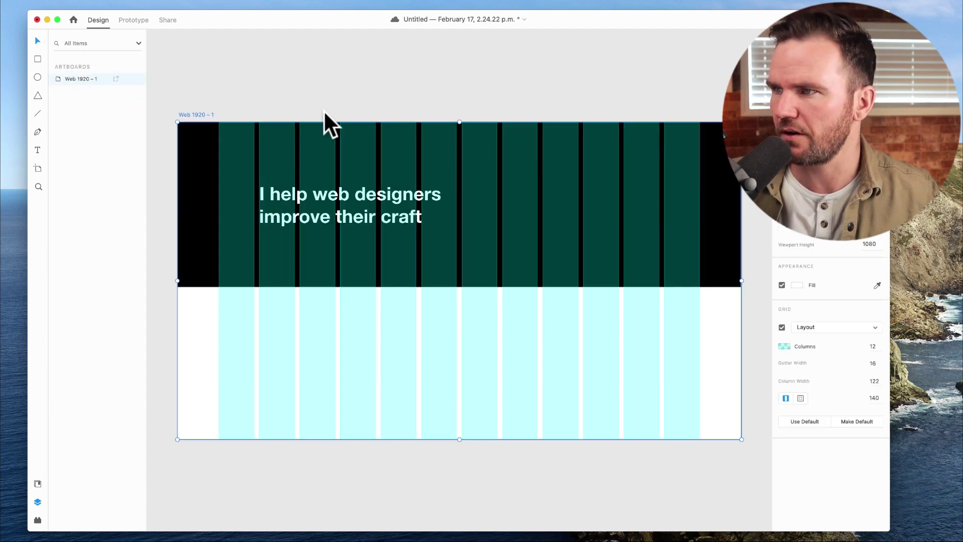
pyautogui.click(781, 327)
pyautogui.click(783, 327)
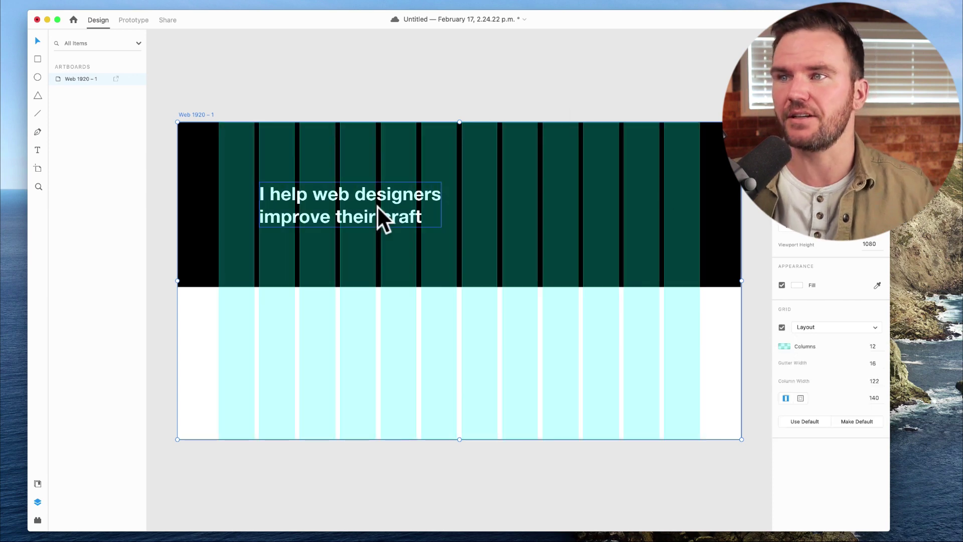
pyautogui.click(494, 90)
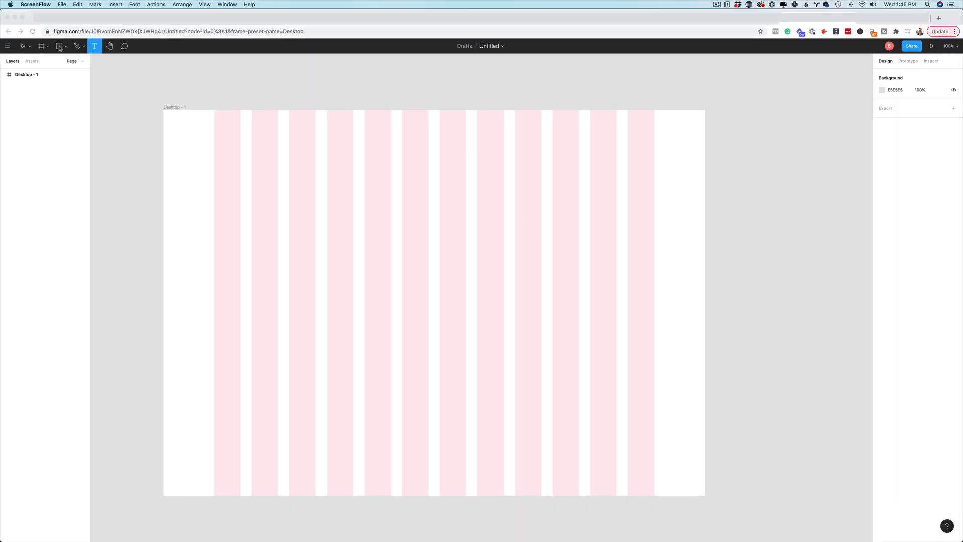
# Draw a rectangle across the frame's top with black 000000 fill and height 540
pyautogui.moveTo(215, 110); pyautogui.dragTo(654, 250)
pyautogui.click(896, 238)
pyautogui.write('000000')
pyautogui.press('Tab')
pyautogui.click(928, 105)
pyautogui.write('540')
pyautogui.press('Return')
# Add the white bold headline 'I help web designers improve their craft & make a living online'
pyautogui.press('t')
pyautogui.moveTo(289, 136); pyautogui.dragTo(429, 218)
pyautogui.write('My')
pyautogui.click(957, 241)
pyautogui.click(956, 241)
pyautogui.click(886, 238)
pyautogui.click(892, 262)
pyautogui.doubleClick(301, 145)
pyautogui.press('super+b')
pyautogui.write('I help web designers improve their craft & make a living online')
pyautogui.press('Escape')
# Move the headline left and down and remove stray typed characters
pyautogui.moveTo(420, 146); pyautogui.dragTo(382, 165)
pyautogui.press('Return')
pyautogui.write('.')
pyautogui.press('Return')
pyautogui.write('df')
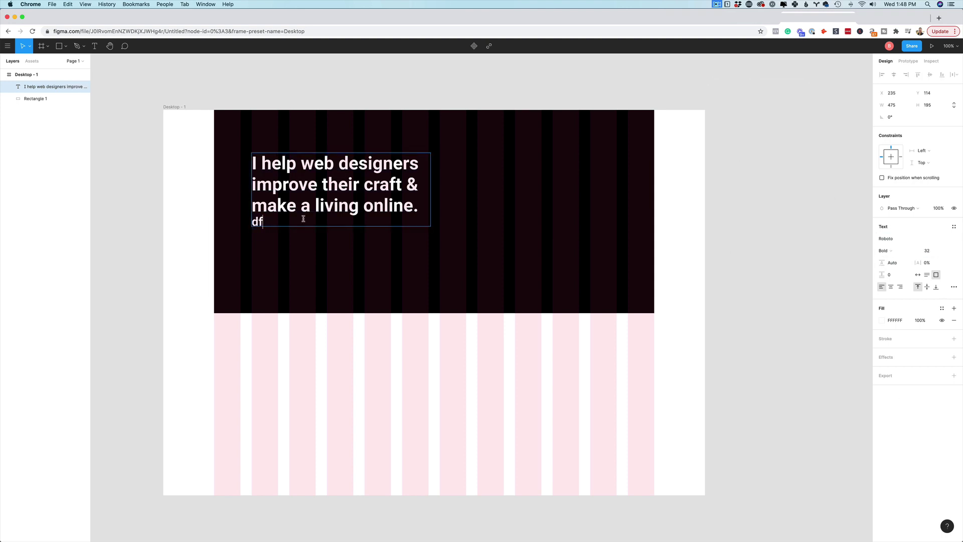
pyautogui.press('BackSpace')
pyautogui.press('Escape')
# Add the subheading 'Sign up to get my 5 day web design challenge' and 'Enter your email' text
pyautogui.press('t')
pyautogui.moveTo(250, 222); pyautogui.dragTo(429, 289)
pyautogui.write('Sign up to get my 5 day web design challenge')
pyautogui.press('super+b')
pyautogui.moveTo(250, 229); pyautogui.dragTo(290, 229)
pyautogui.write('Enter your email')
pyautogui.press('Escape')
pyautogui.press('Escape')
# Draw a light pink email field rectangle below the subheading
pyautogui.press('r')
pyautogui.moveTo(250, 255); pyautogui.dragTo(430, 275)
pyautogui.click(882, 238)
pyautogui.click(827, 311)
# Give the button rectangle a diagonal pink linear gradient fill
pyautogui.click(796, 239)
pyautogui.click(828, 396)
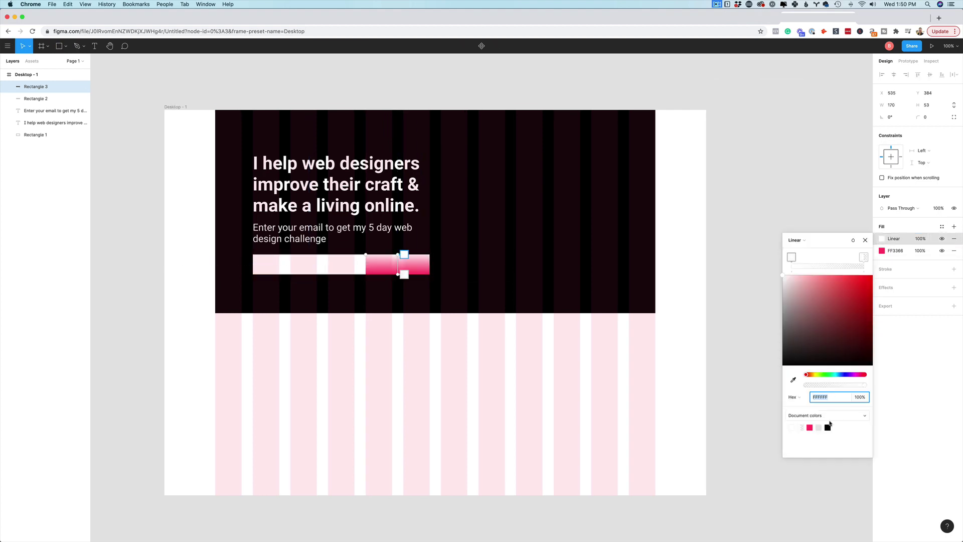
pyautogui.click(810, 428)
pyautogui.click(954, 250)
pyautogui.click(882, 238)
pyautogui.click(814, 274)
pyautogui.press('Escape')
pyautogui.write('submit')
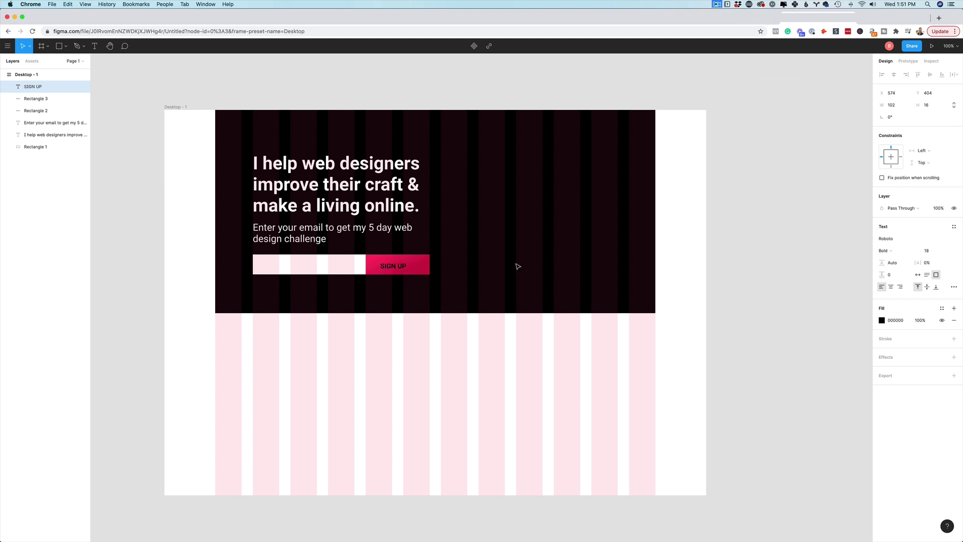
pyautogui.click(392, 258)
pyautogui.write('FFCA00')
pyautogui.press('Return')
pyautogui.press('Escape')
pyautogui.scroll(2, 394, 268)
pyautogui.click(260, 282)
pyautogui.press('super+v')
pyautogui.moveTo(254, 275); pyautogui.dragTo(271, 282)
pyautogui.hscroll(-1, 423, 200)
pyautogui.press('Escape')
# Try a large circle filled with the portrait photo on the hero's right, then delete it
pyautogui.press('o')
pyautogui.moveTo(450, 140); pyautogui.dragTo(626, 317)
pyautogui.rightClick(531, 172)
pyautogui.press('Escape')
pyautogui.press('shift+super+k')
pyautogui.doubleClick(510, 93)
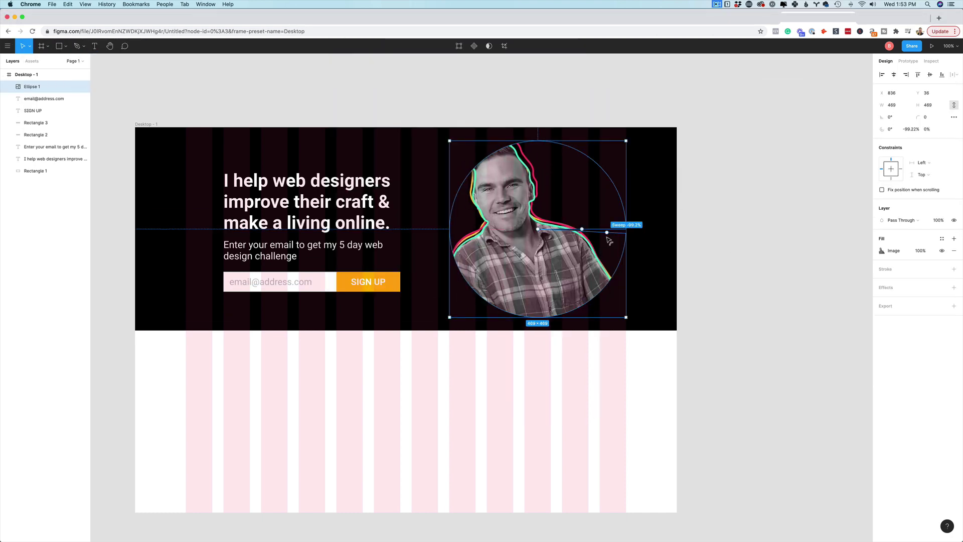
pyautogui.moveTo(649, 256); pyautogui.dragTo(649, 230)
pyautogui.rightClick(597, 192)
pyautogui.press('Escape')
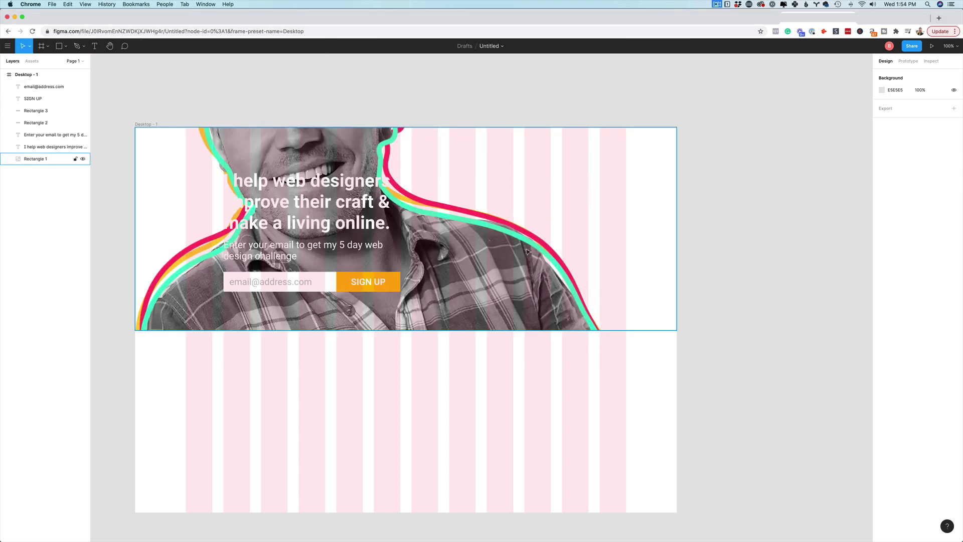
# Place the cut-out portrait photo in a resized rectangle and finish the top-left name logo
pyautogui.moveTo(419, 144); pyautogui.dragTo(633, 301)
pyautogui.press('shift+super+k')
pyautogui.click(615, 256)
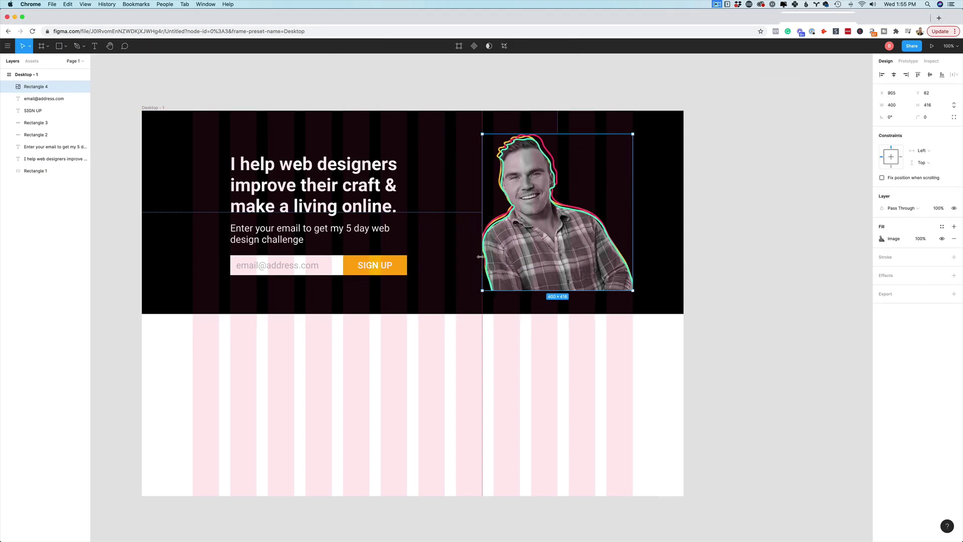
pyautogui.moveTo(477, 133); pyautogui.dragTo(430, 123)
pyautogui.click(758, 251)
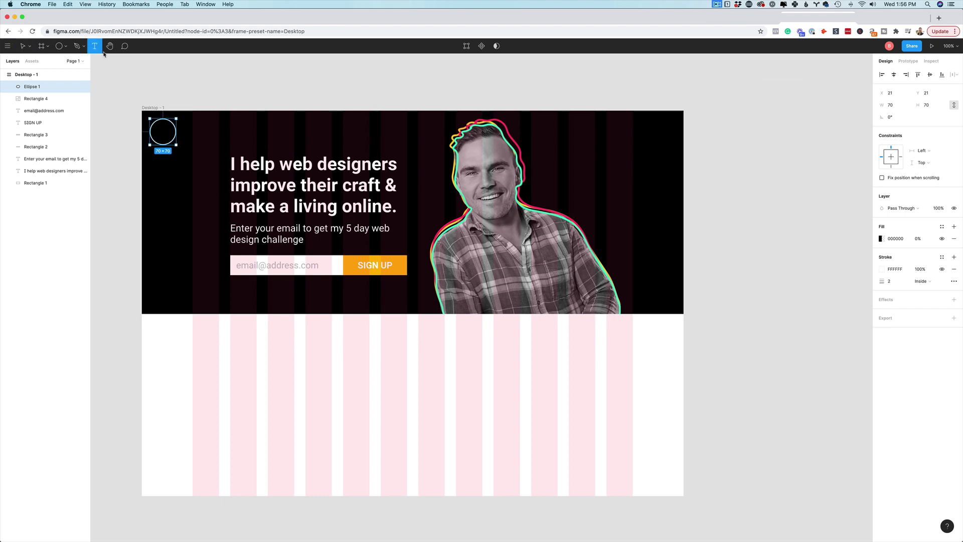
pyautogui.press('Escape')
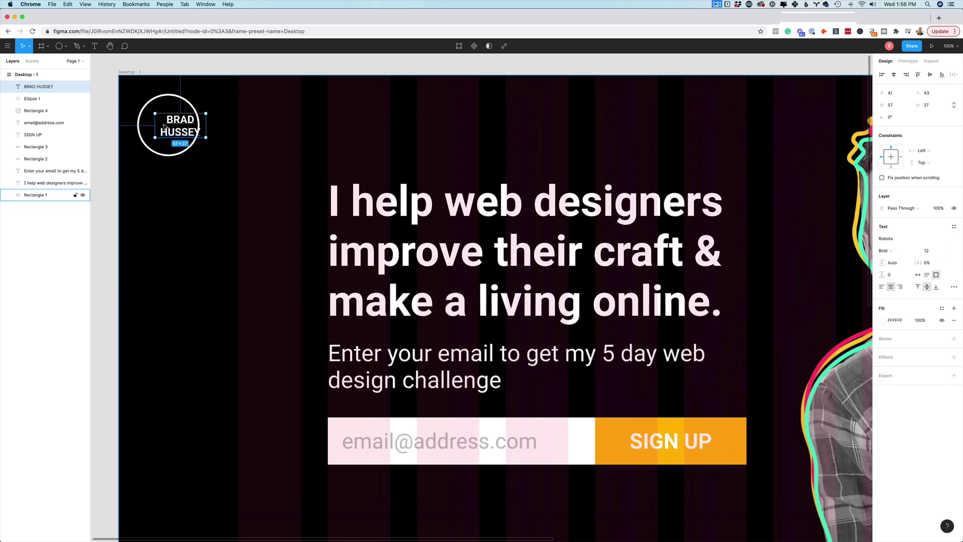
pyautogui.scroll(5, 303, 228)
pyautogui.press('Escape')
# Set the email sign-up subtext to Roboto at size 18
pyautogui.scroll(-5, 302, 228)
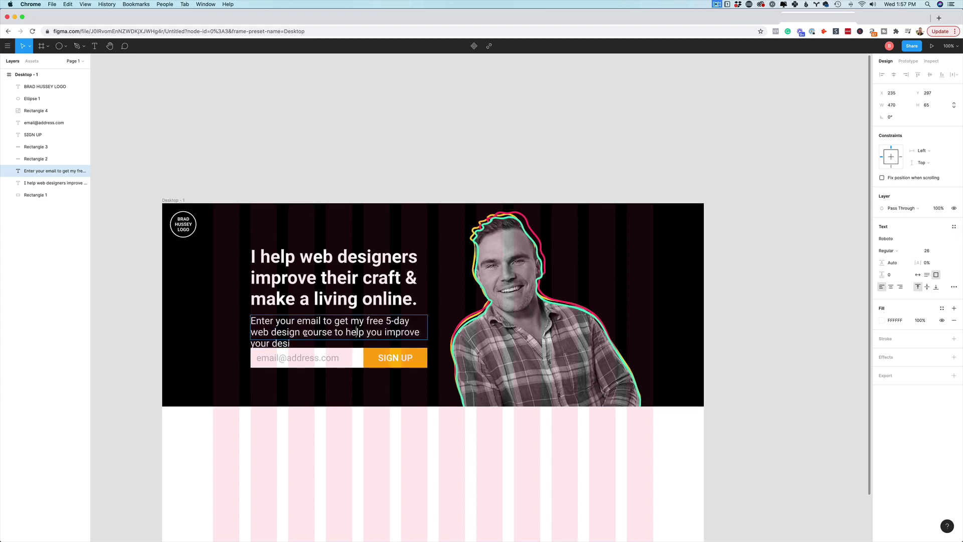
pyautogui.press('super+a')
pyautogui.click(886, 238)
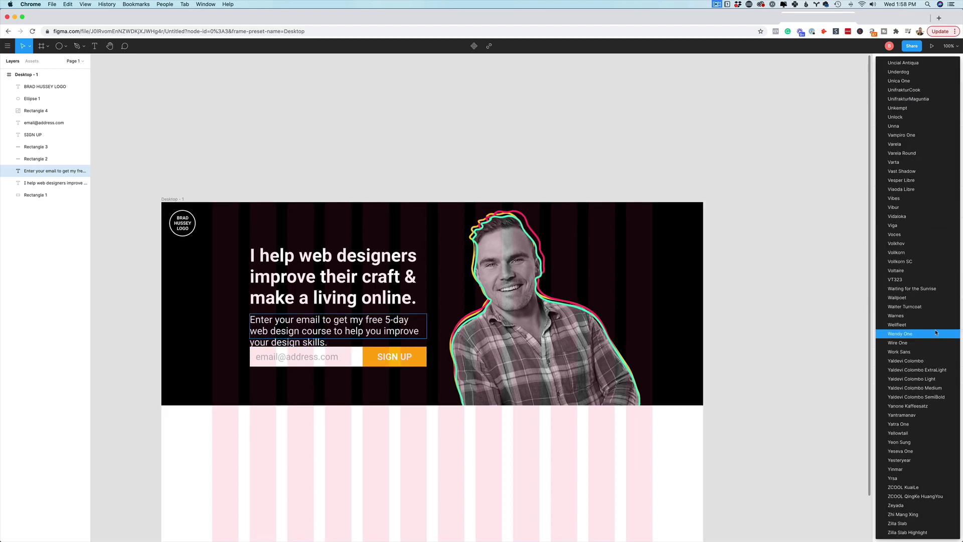
pyautogui.press('Escape')
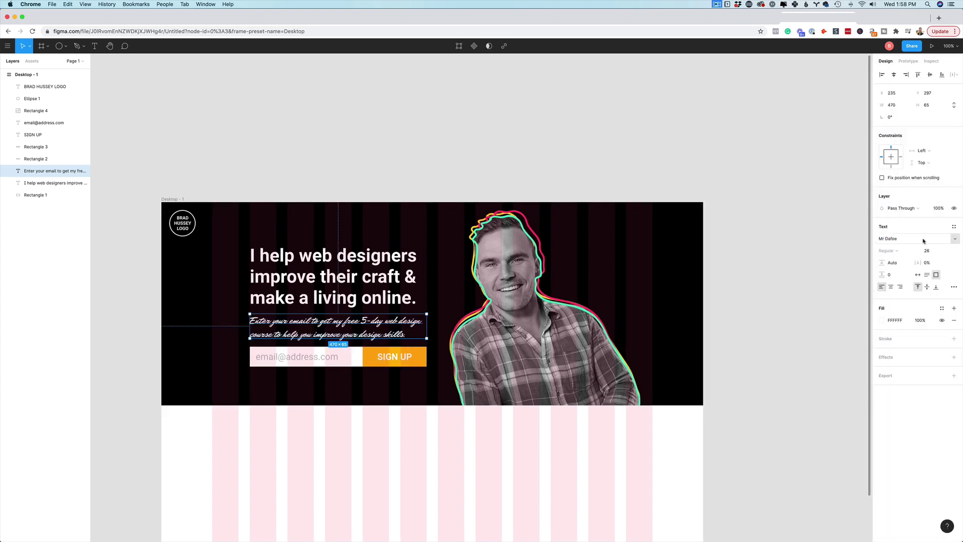
pyautogui.click(931, 250)
pyautogui.write('18')
pyautogui.click(901, 263)
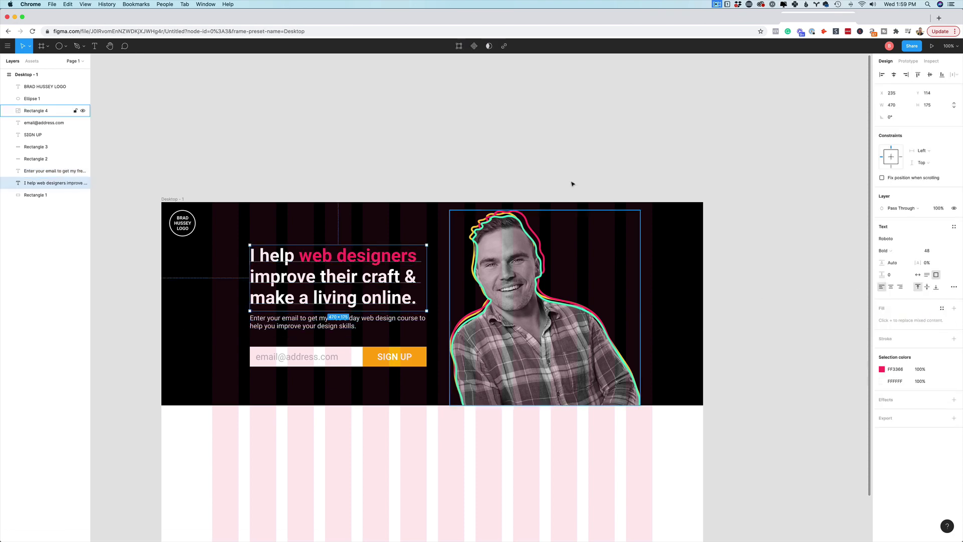
# Draw a three-line hamburger menu in the hero's top-right corner
pyautogui.press('l')
pyautogui.scroll(5, 631, 211)
pyautogui.moveTo(555, 183); pyautogui.dragTo(645, 183)
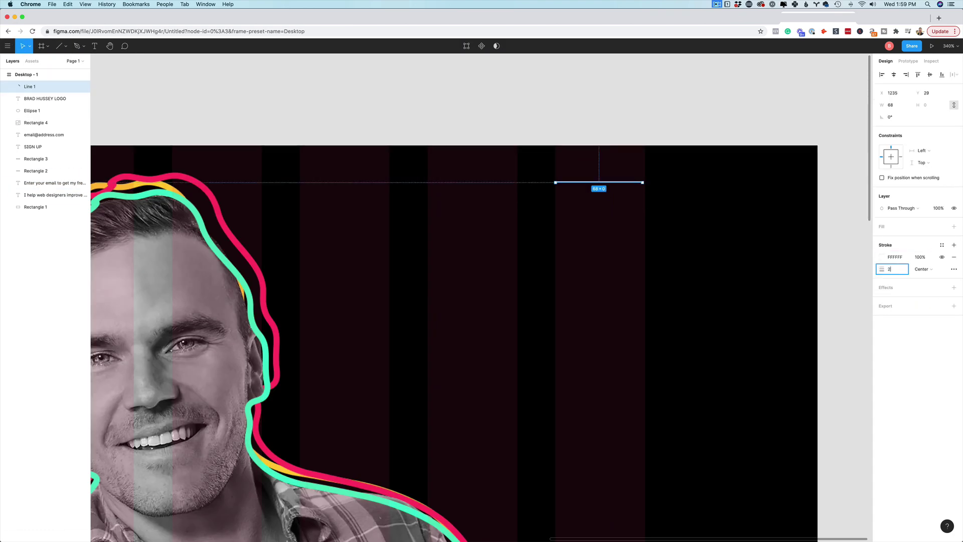
pyautogui.hotkey('ctrl', 'd')
pyautogui.hotkey('ctrl', 'd')
pyautogui.hotkey('shift', '0')
pyautogui.moveTo(584, 211); pyautogui.dragTo(634, 215)
# Add the heading 'So, you want to be a better web designer, eh?' below the hero
pyautogui.scroll(-5, 635, 215)
pyautogui.click(374, 253)
pyautogui.press('Escape')
pyautogui.scroll(-3, 641, 257)
pyautogui.scroll(5, 416, 251)
pyautogui.scroll(-1, 416, 251)
pyautogui.press('t')
pyautogui.moveTo(309, 338); pyautogui.dragTo(527, 399)
pyautogui.write('So, you want to be a better web designer, eh?')
pyautogui.press('Escape')
# Unlock the dark hero background rectangle
pyautogui.scroll(-3, 443, 443)
pyautogui.press('Escape')
pyautogui.scroll(-3, 467, 291)
pyautogui.scroll(3, 467, 291)
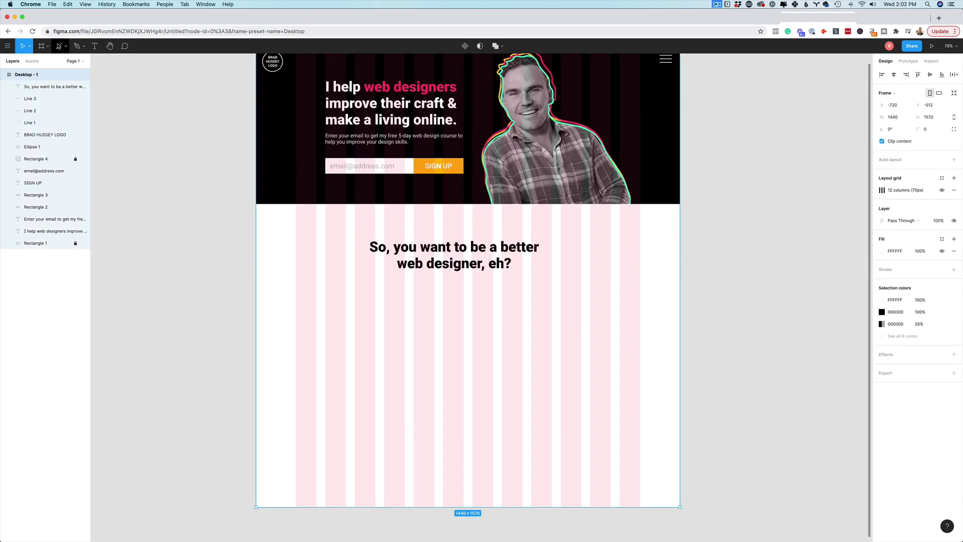
pyautogui.scroll(-1, 467, 291)
pyautogui.rightClick(681, 264)
pyautogui.click(716, 421)
# Duplicate the background rectangle into pink and blue strips placed behind the hero
pyautogui.rightClick(656, 259)
pyautogui.hotkey('ctrl', 'v')
pyautogui.click(842, 250)
pyautogui.click(682, 271)
pyautogui.hotkey('ctrl', '[')
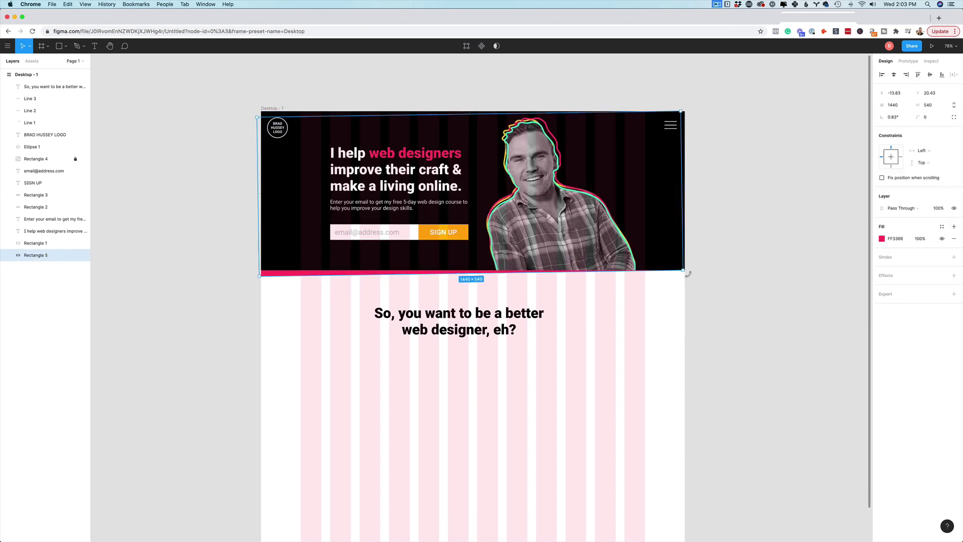
pyautogui.hotkey('ctrl', 'v')
pyautogui.click(746, 289)
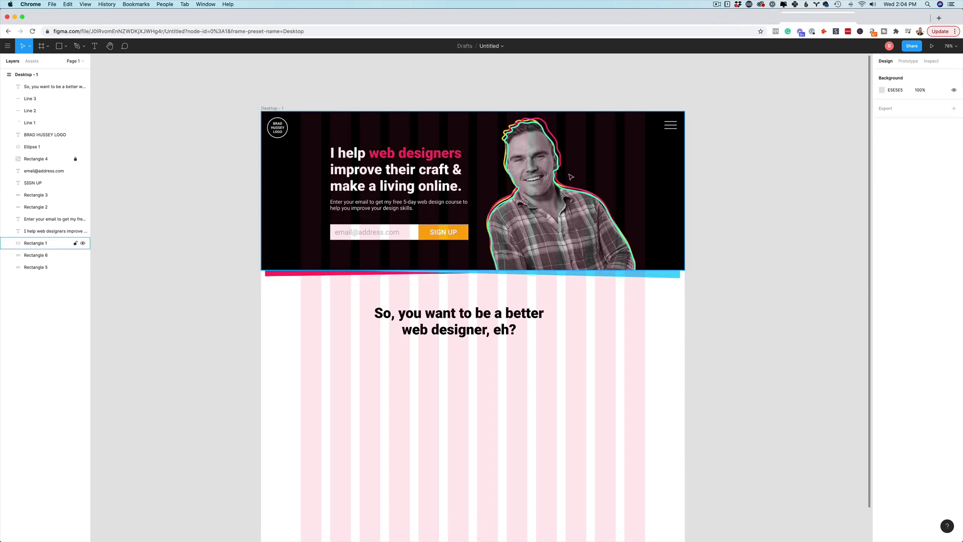
pyautogui.click(456, 238)
pyautogui.click(796, 239)
# Draw a video placeholder rectangle under the heading and set its fill colour
pyautogui.scroll(-3, 344, 256)
pyautogui.press('r')
pyautogui.moveTo(449, 249); pyautogui.dragTo(646, 361)
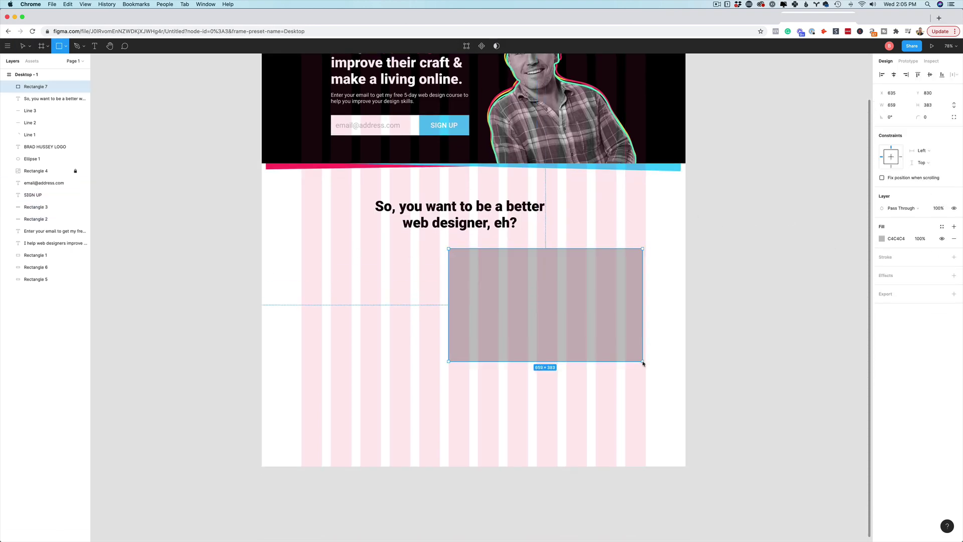
pyautogui.press('super+Tab')
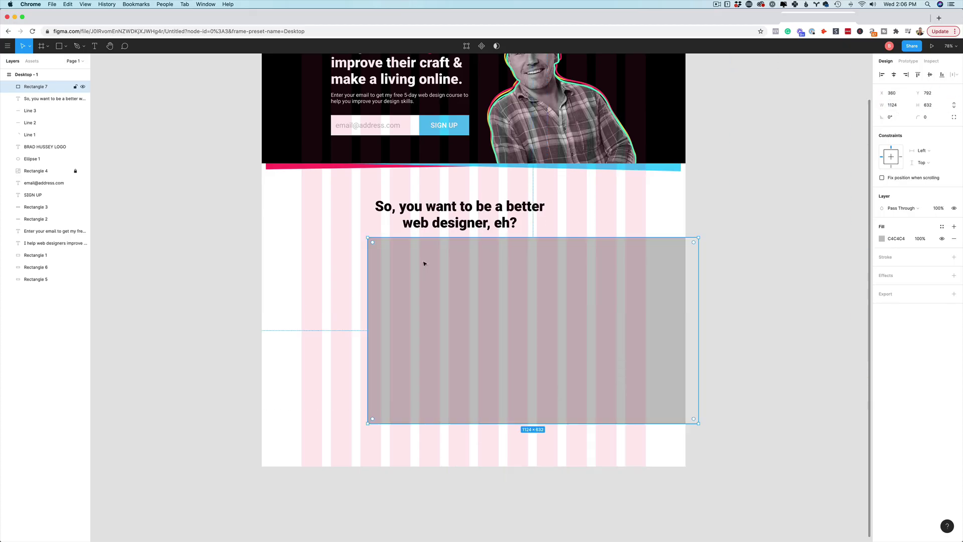
pyautogui.click(897, 238)
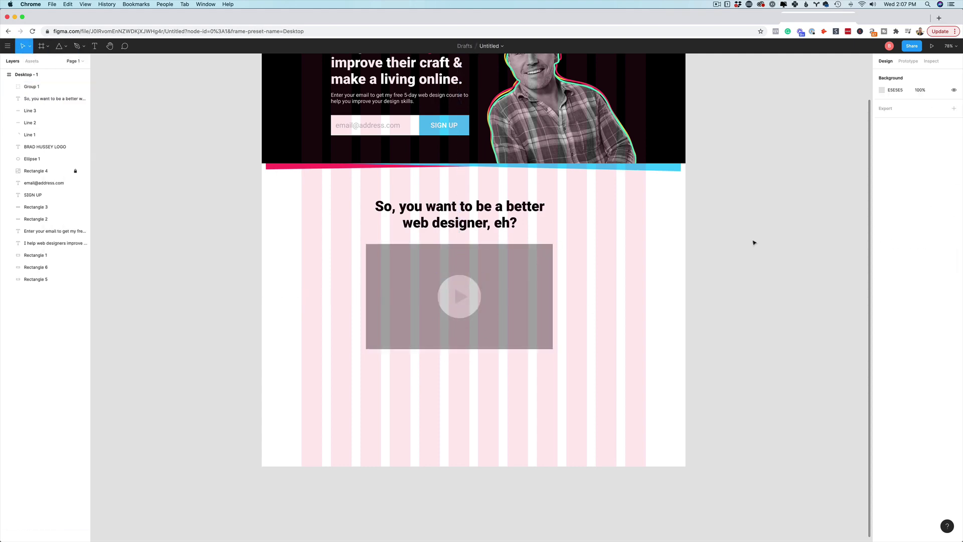
# Preview the page in presentation mode
pyautogui.scroll(3, 752, 241)
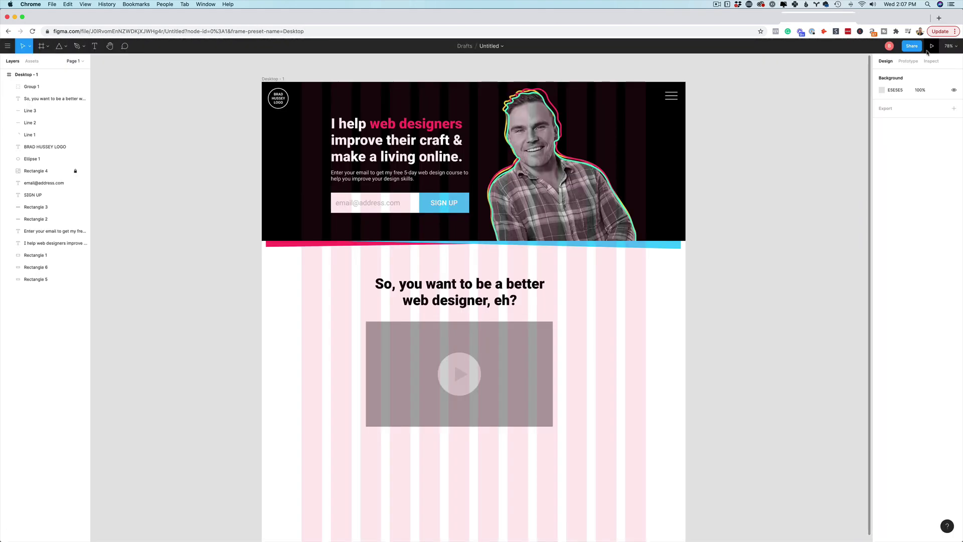
pyautogui.click(931, 47)
pyautogui.scroll(-3, 545, 326)
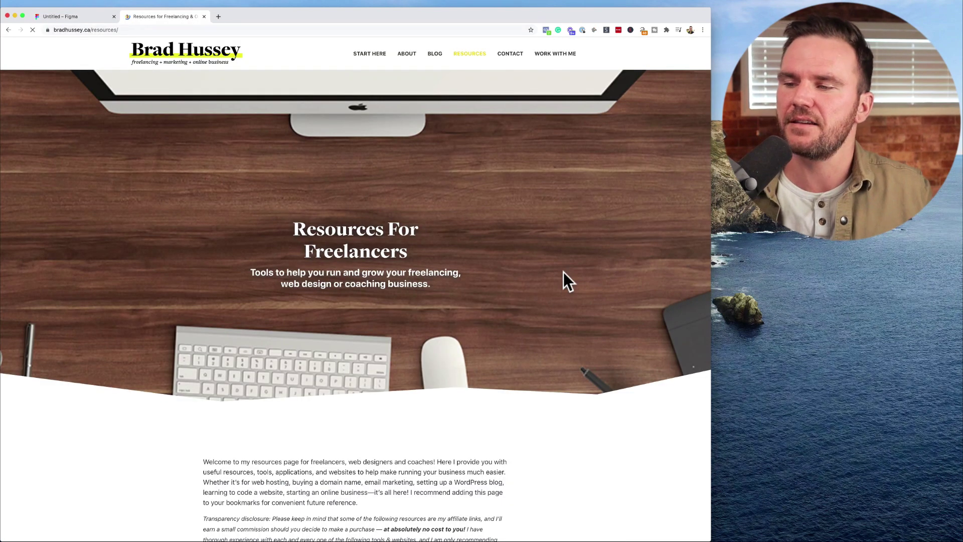
# Scroll through the Resources For Freelancers page, then return to the 'Untitled – Figma' tab
pyautogui.scroll(-15, 561, 303)
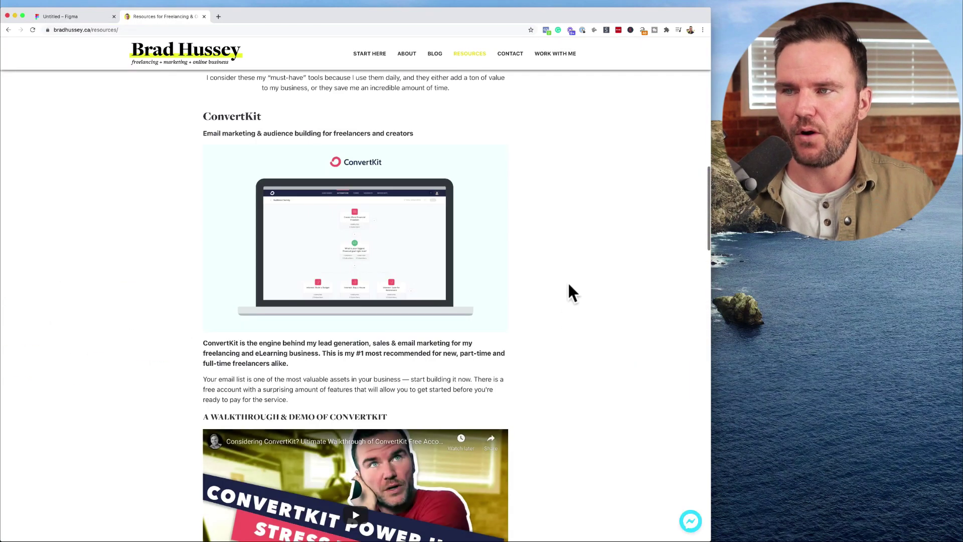
pyautogui.scroll(-20, 568, 281)
pyautogui.scroll(10, 579, 279)
pyautogui.scroll(20, 580, 282)
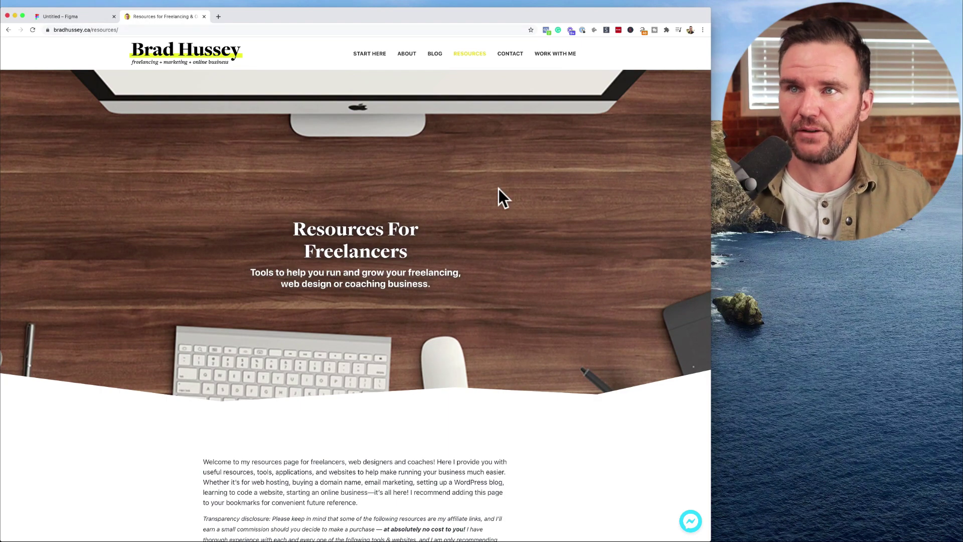
pyautogui.click(56, 16)
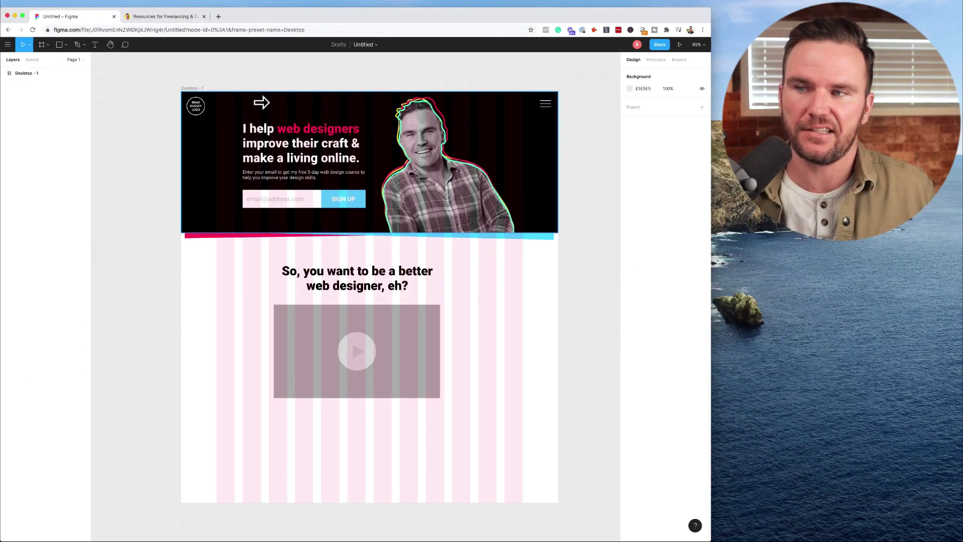
# Select the hero's Rectangle 1 to expand all Desktop - 1 layers, then deselect it
pyautogui.click(494, 191)
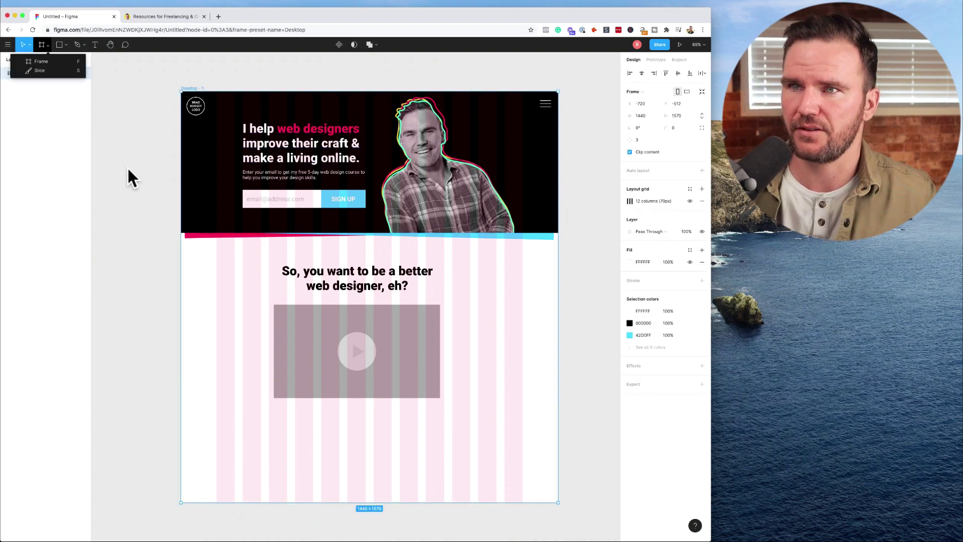
pyautogui.click(129, 176)
pyautogui.click(194, 92)
pyautogui.click(149, 106)
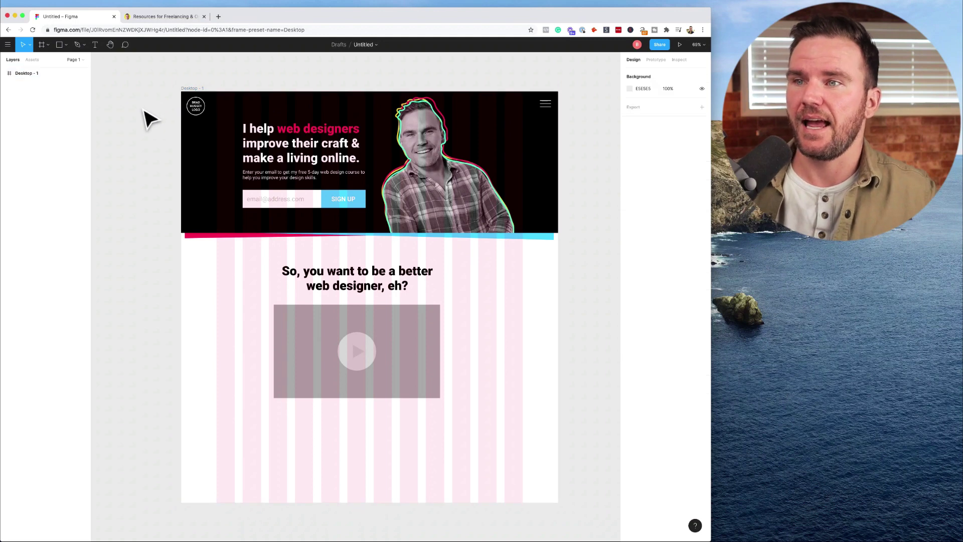
pyautogui.hscroll(3, 146, 111)
pyautogui.click(153, 143)
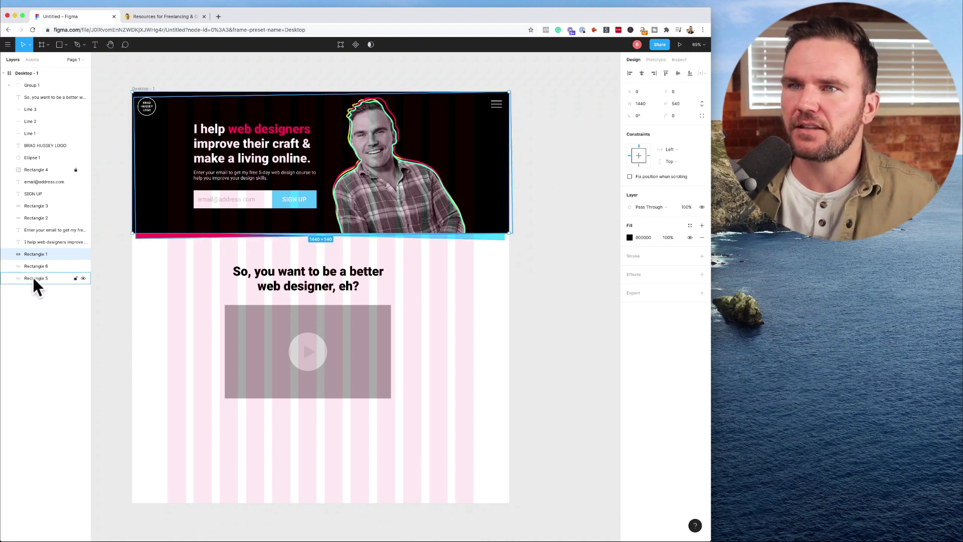
pyautogui.press('Escape')
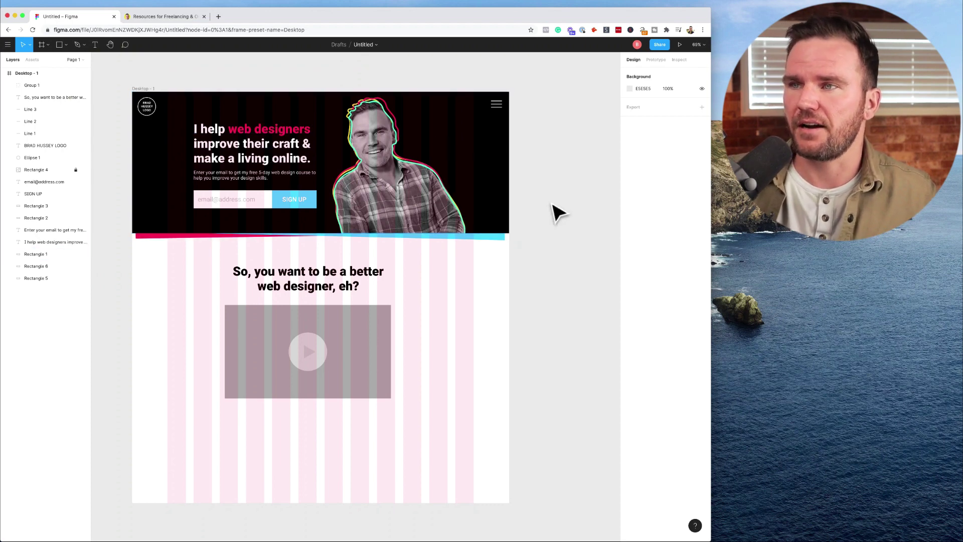
pyautogui.scroll(-1, 482, 264)
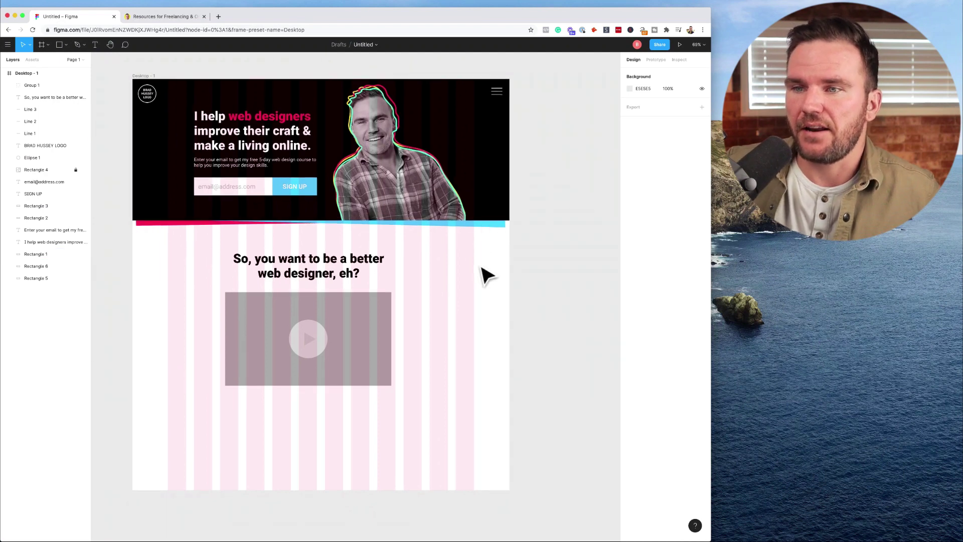
pyautogui.click(28, 74)
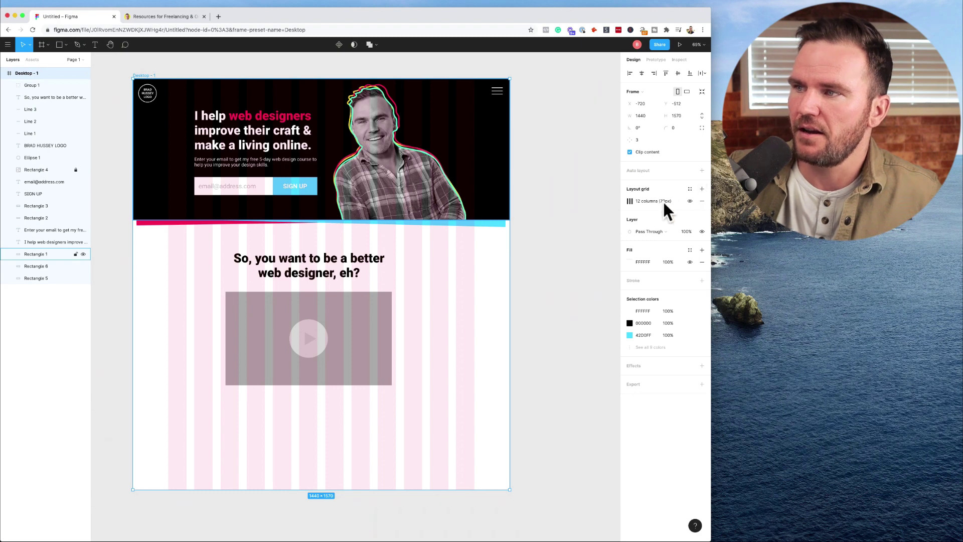
pyautogui.click(629, 202)
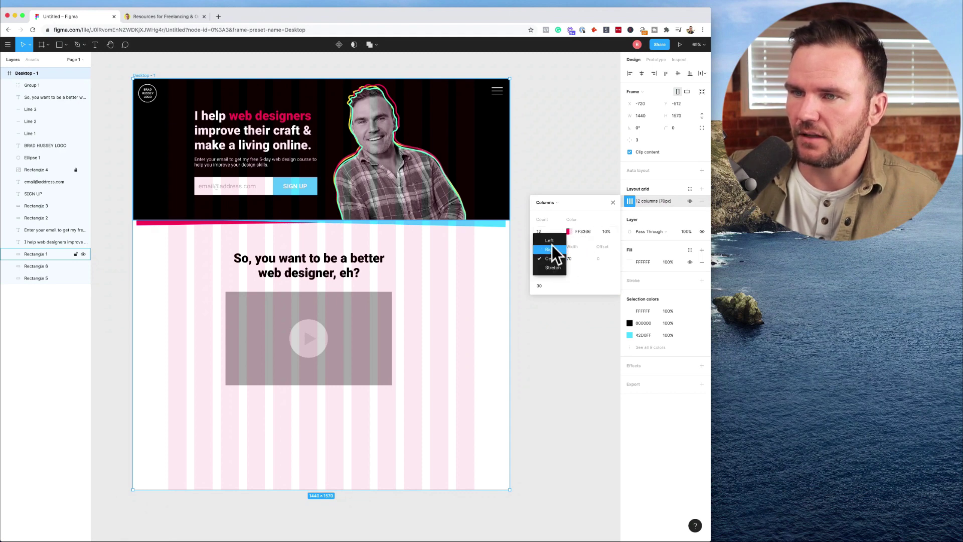
pyautogui.click(552, 249)
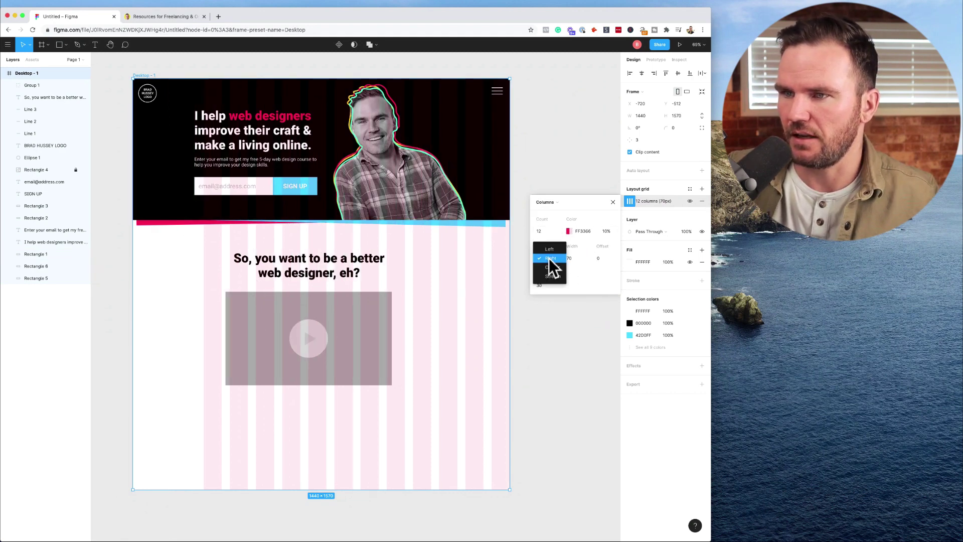
pyautogui.click(550, 249)
pyautogui.click(548, 258)
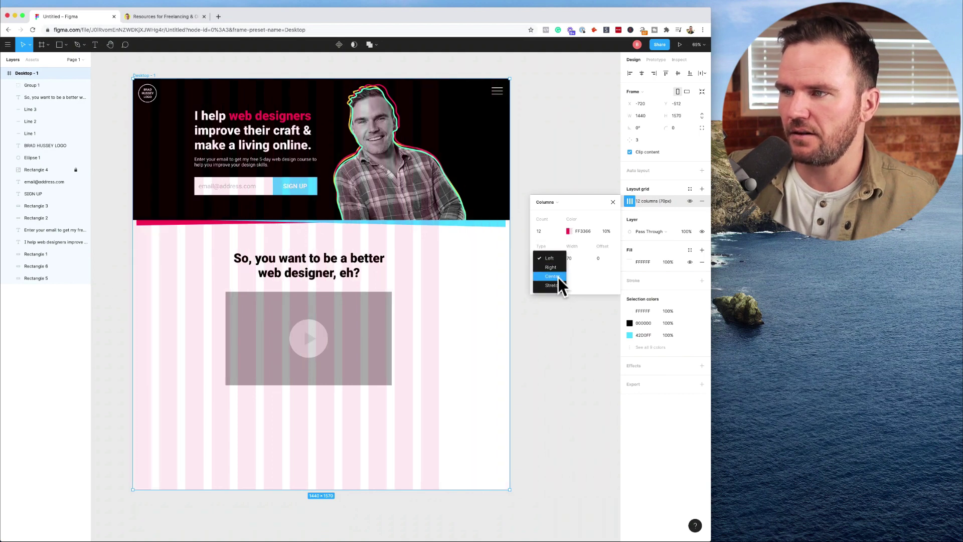
pyautogui.click(551, 267)
pyautogui.click(553, 277)
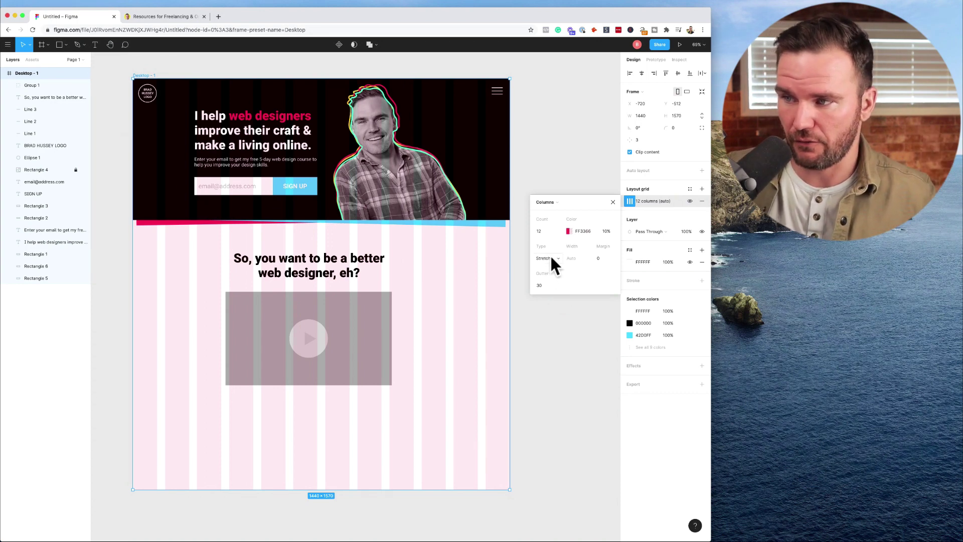
pyautogui.click(552, 250)
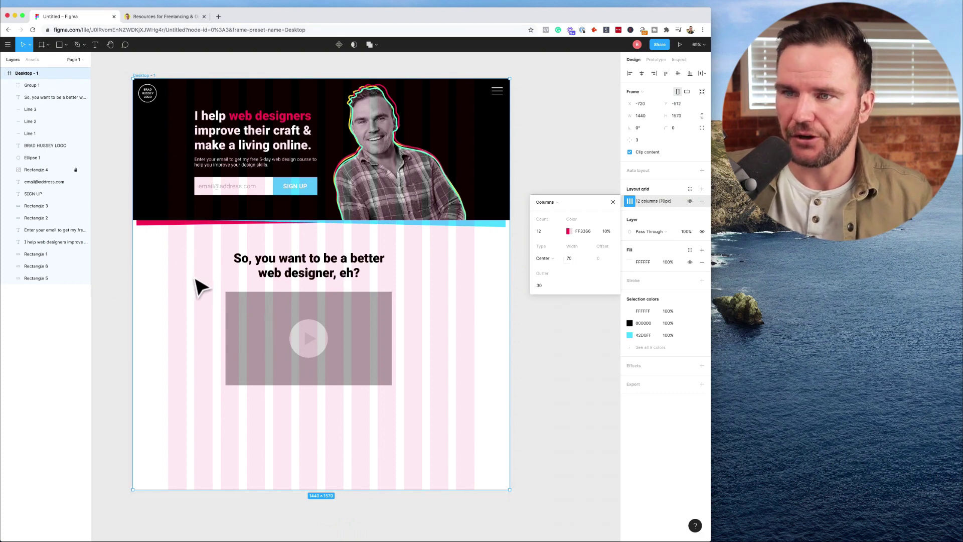
# Widen the video placeholder group to 670 × 357 by dragging its left and right edges
pyautogui.click(278, 366)
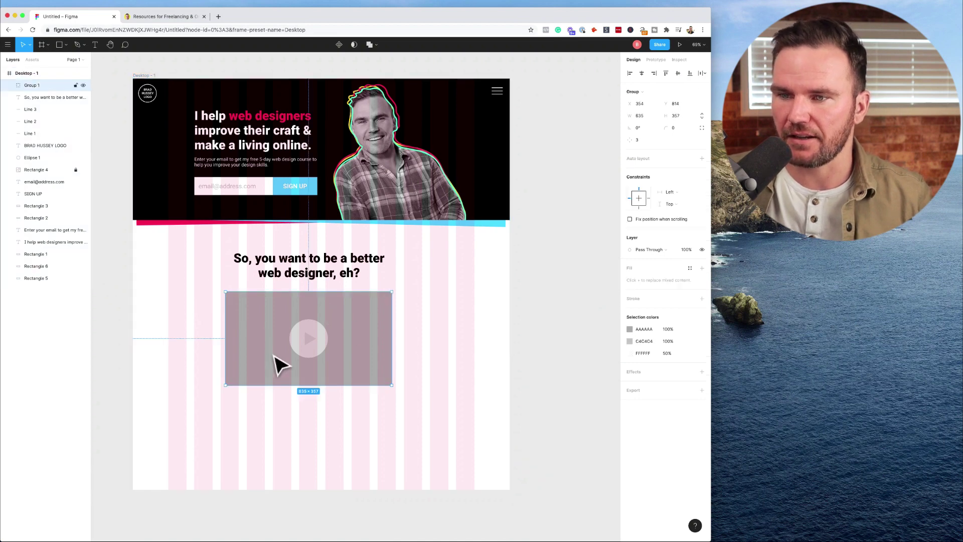
pyautogui.moveTo(224, 337); pyautogui.dragTo(221, 337)
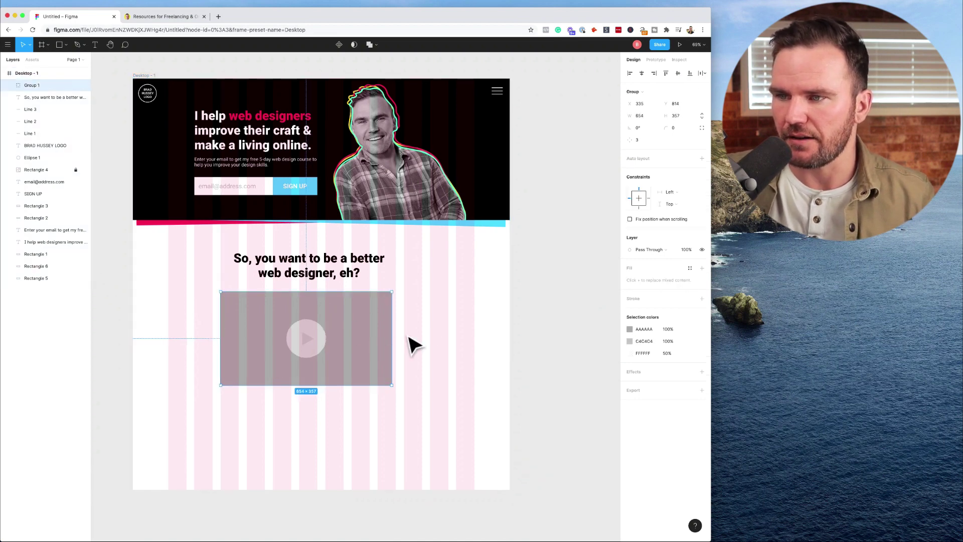
pyautogui.moveTo(392, 335); pyautogui.dragTo(394, 334)
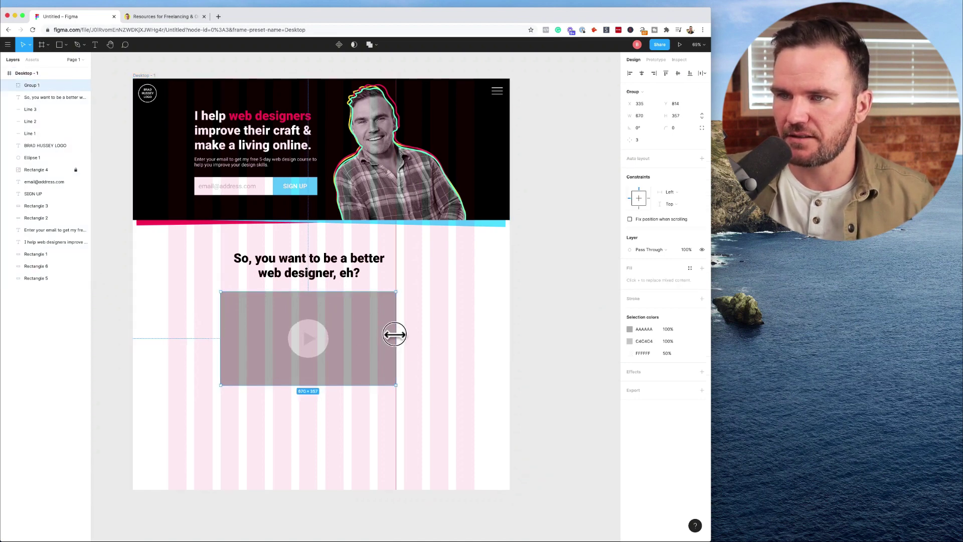
# Zoom in on the pink and cyan band to inspect details, then zoom back out
pyautogui.press('Escape')
pyautogui.scroll(15, 273, 222)
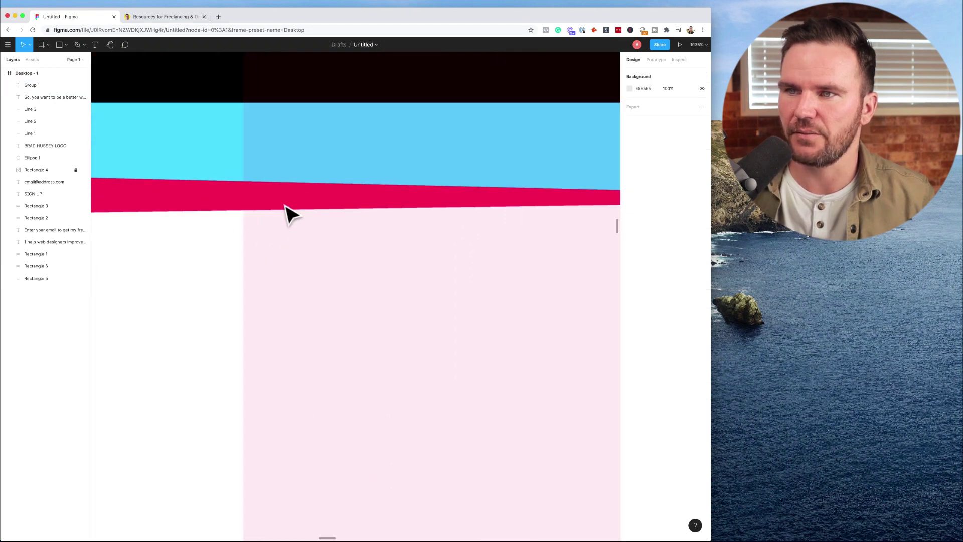
pyautogui.scroll(10, 326, 203)
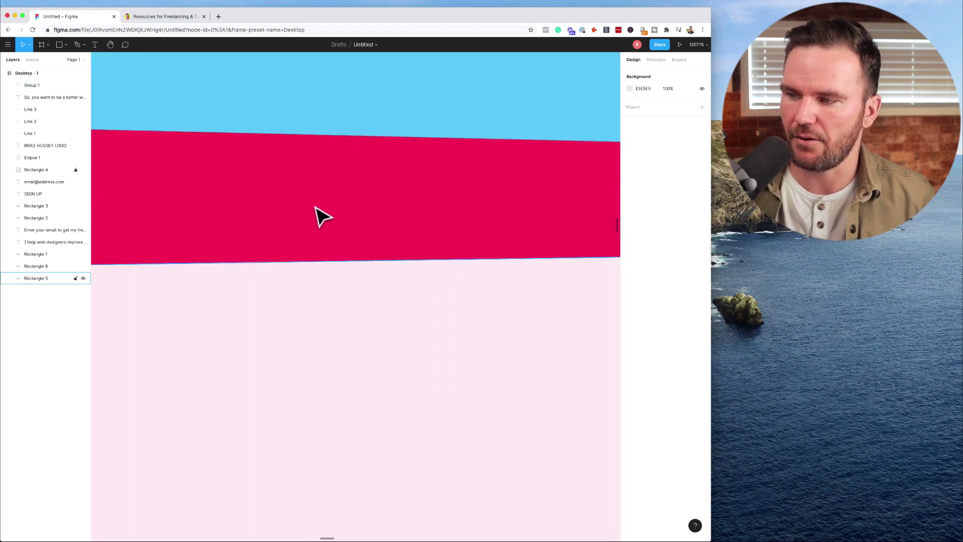
pyautogui.scroll(3, 336, 242)
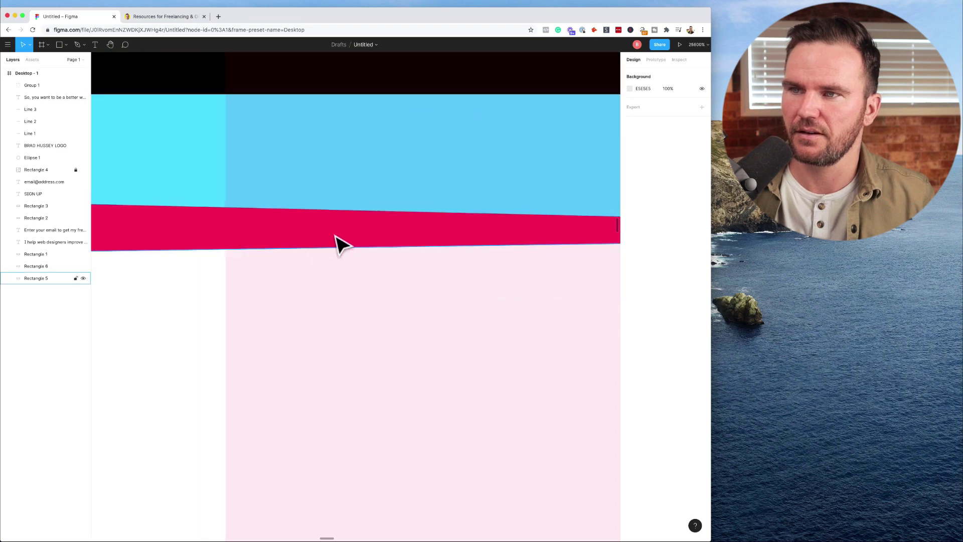
pyautogui.scroll(-20, 337, 243)
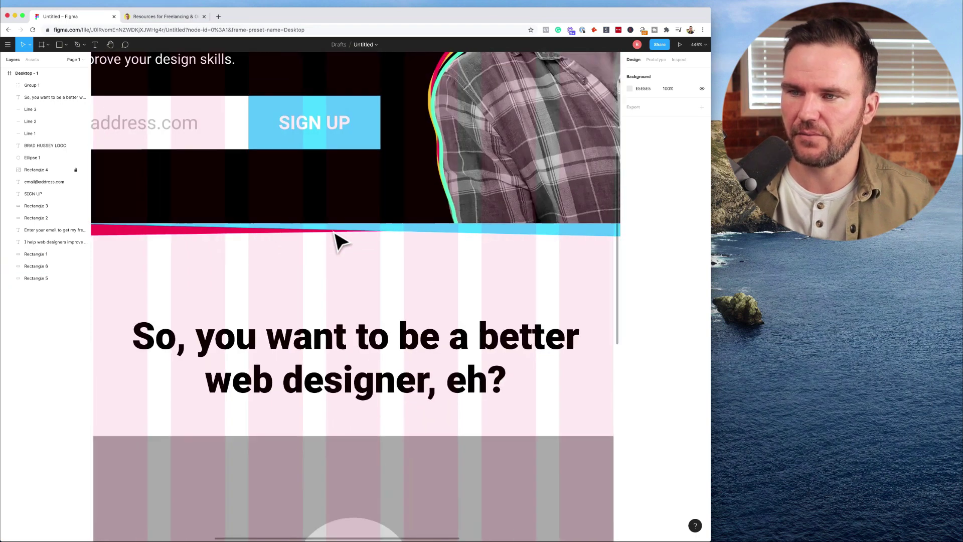
pyautogui.scroll(15, 311, 332)
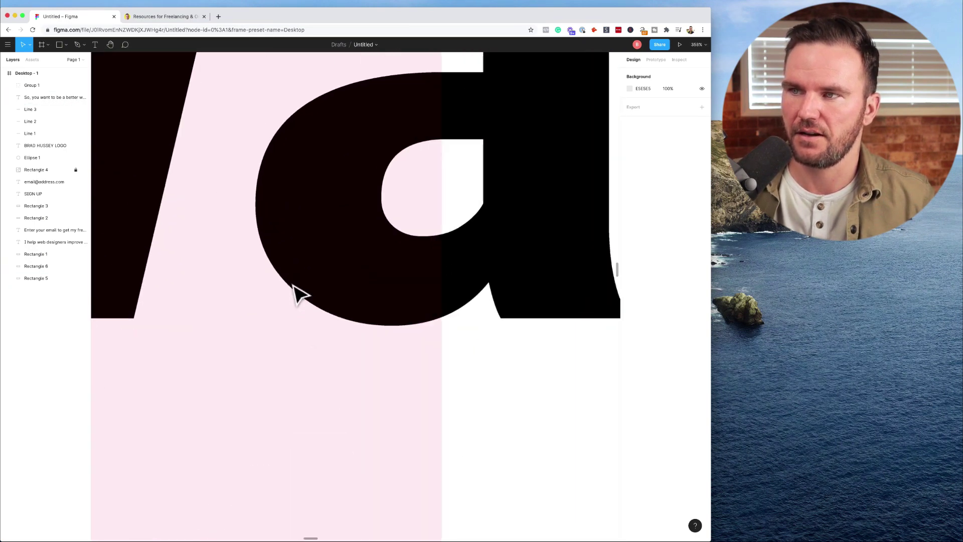
pyautogui.scroll(-20, 301, 293)
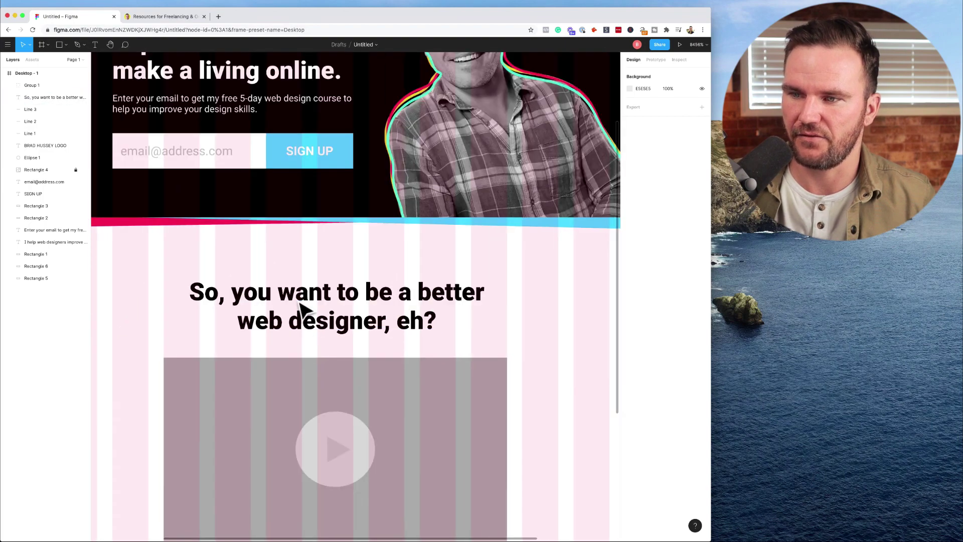
pyautogui.scroll(15, 258, 141)
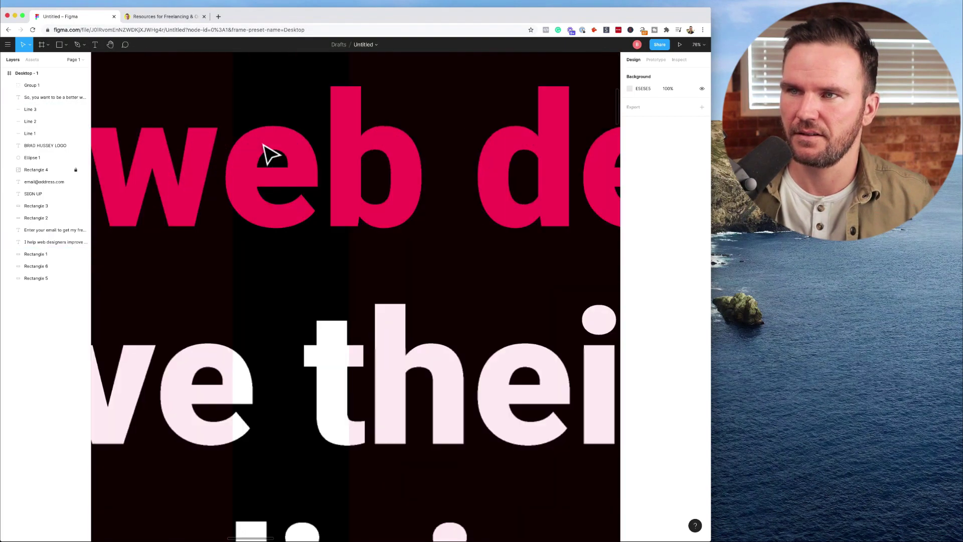
pyautogui.scroll(-15, 275, 156)
pyautogui.scroll(5, 281, 158)
pyautogui.scroll(3, 280, 159)
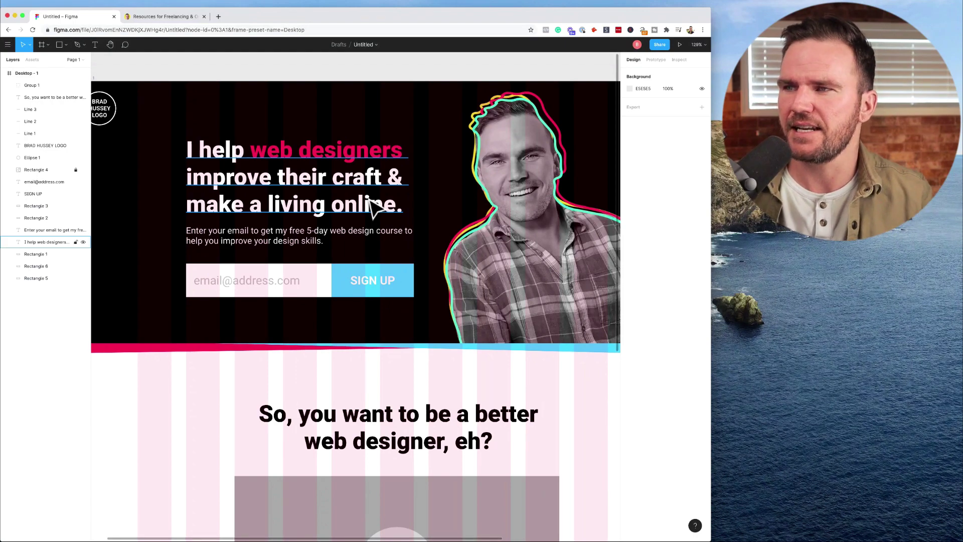
pyautogui.scroll(1, 538, 190)
pyautogui.scroll(2, 537, 200)
pyautogui.scroll(5, 535, 200)
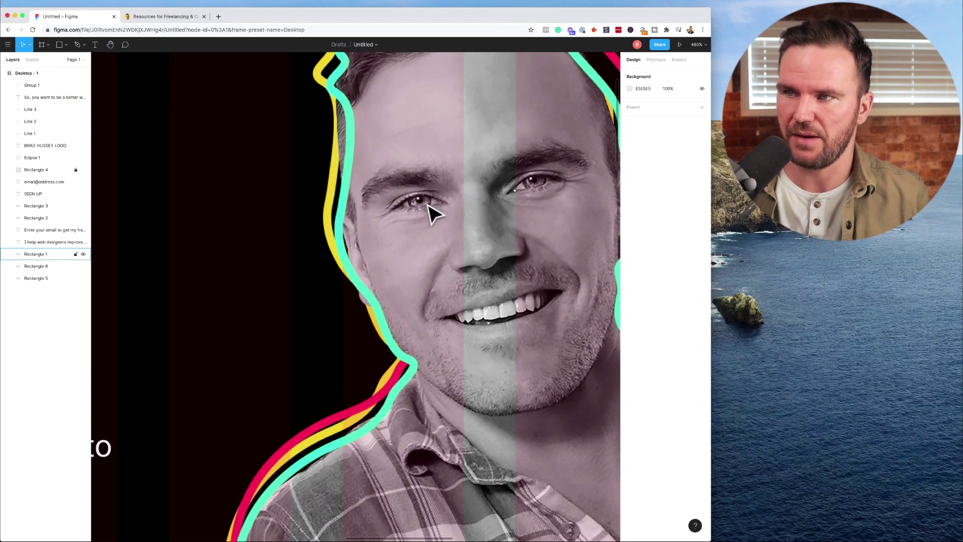
pyautogui.scroll(3, 442, 216)
pyautogui.scroll(4, 431, 208)
pyautogui.scroll(-4, 407, 188)
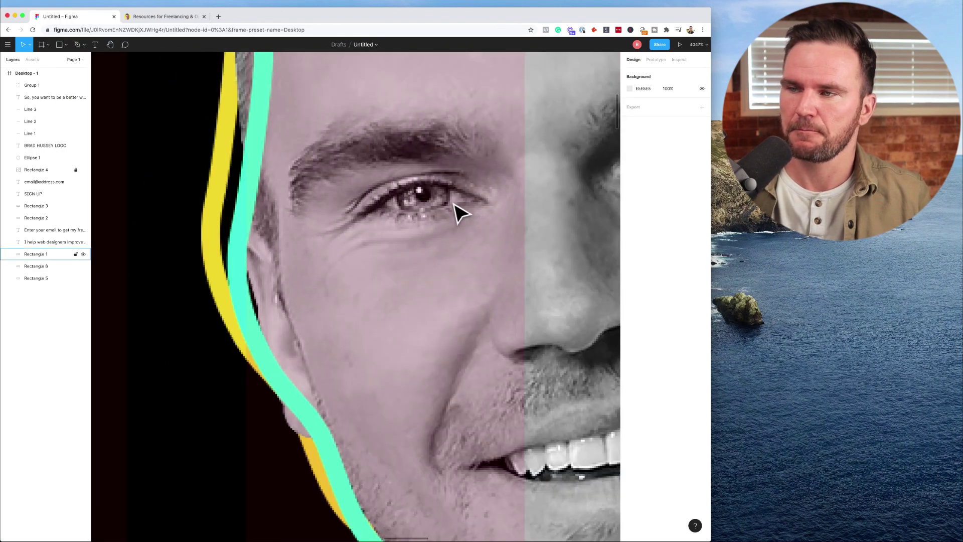
pyautogui.scroll(-6, 457, 209)
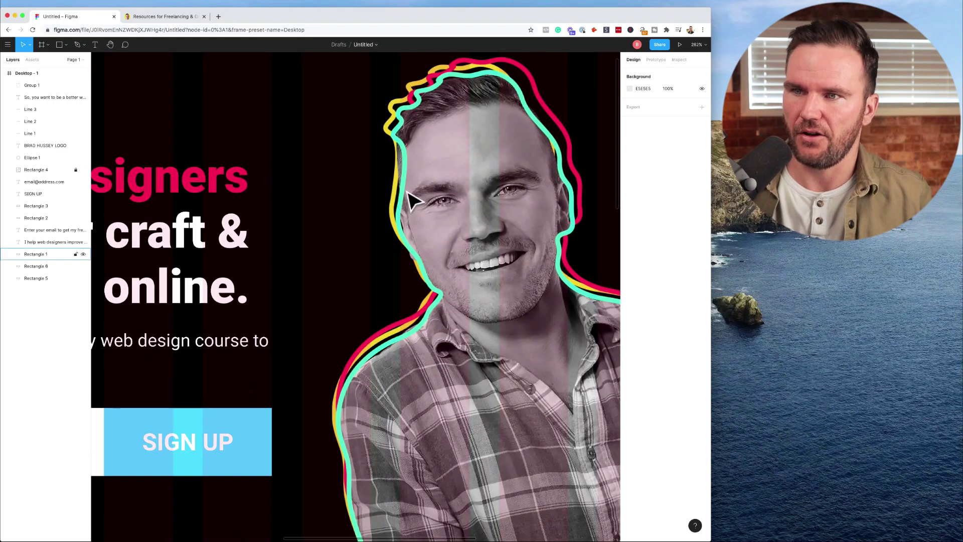
pyautogui.scroll(-3, 365, 294)
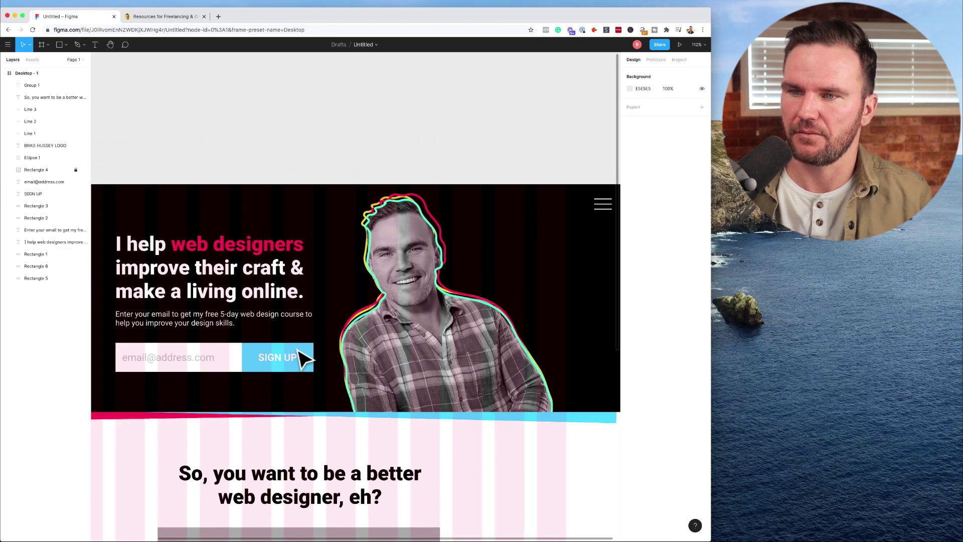
pyautogui.scroll(-3, 303, 359)
# Draw a new frame to the right of the Desktop design and bring up its device size presets
pyautogui.moveTo(316, 217); pyautogui.dragTo(316, 86)
pyautogui.scroll(-2, 340, 254)
pyautogui.scroll(-5, 340, 263)
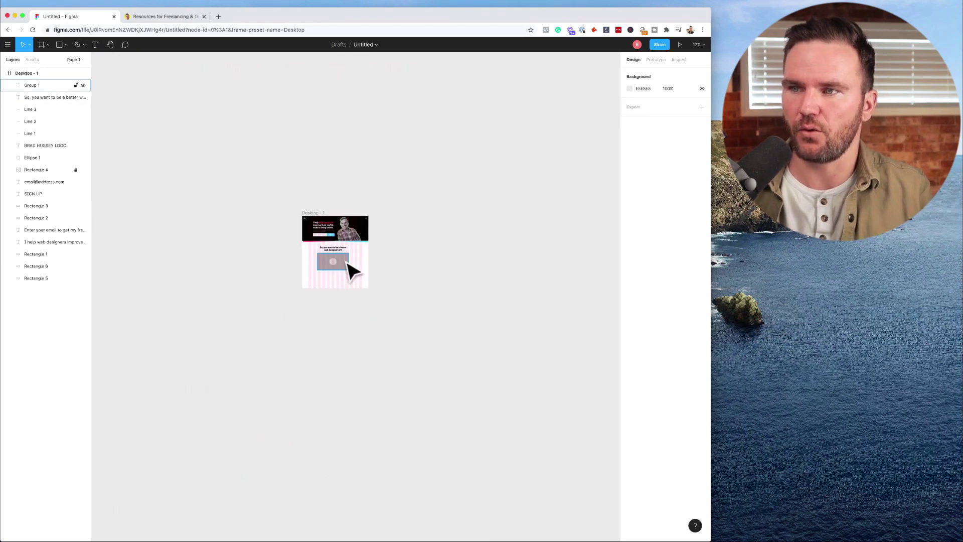
pyautogui.scroll(-3, 451, 326)
pyautogui.hscroll(3, 452, 326)
pyautogui.scroll(3, 308, 316)
pyautogui.hscroll(-3, 307, 317)
pyautogui.scroll(2, 311, 316)
pyautogui.scroll(-2, 344, 321)
pyautogui.scroll(3, 343, 322)
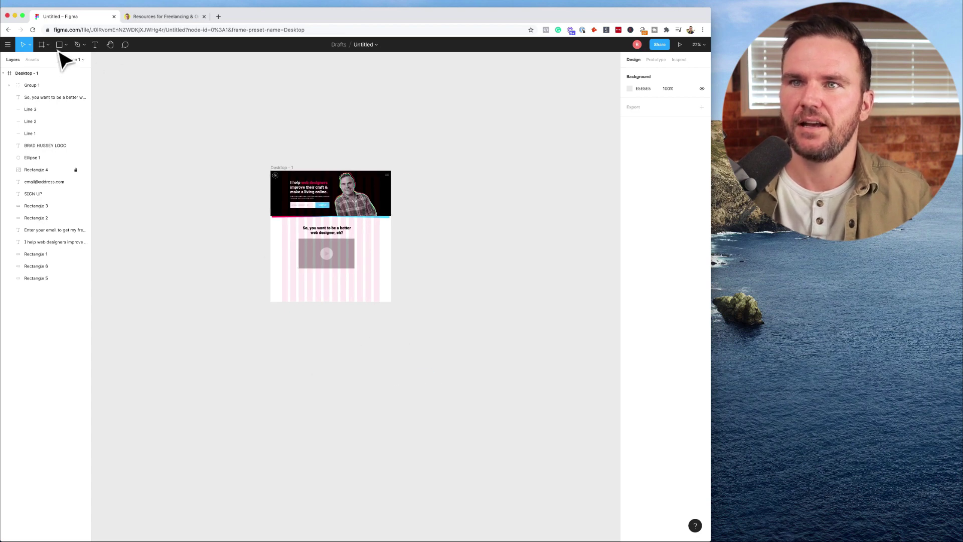
pyautogui.click(41, 44)
pyautogui.moveTo(426, 162); pyautogui.dragTo(529, 289)
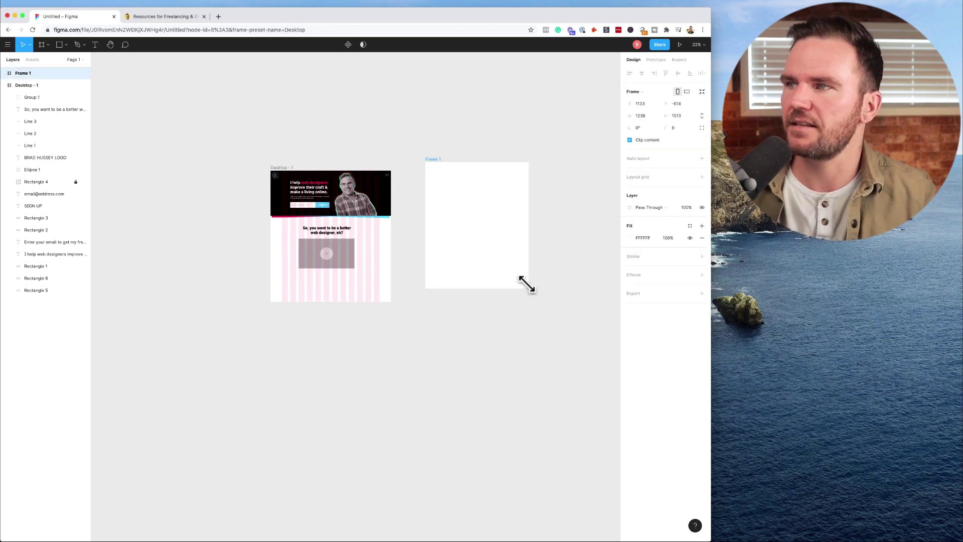
pyautogui.click(640, 92)
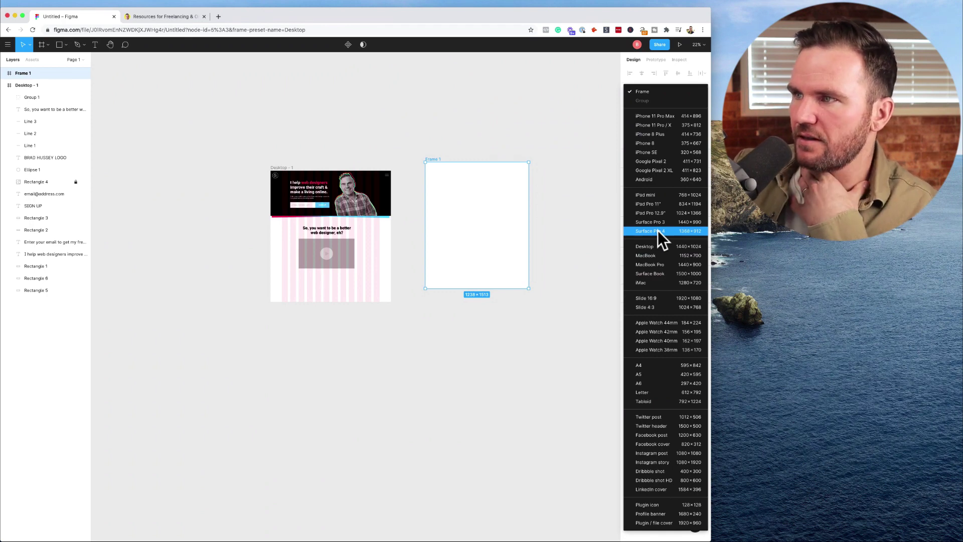
# Apply the iPhone 11 Pro Max preset and align the phone frame beside Desktop - 1
pyautogui.click(667, 116)
pyautogui.moveTo(446, 182); pyautogui.dragTo(458, 207)
pyautogui.scroll(5, 460, 206)
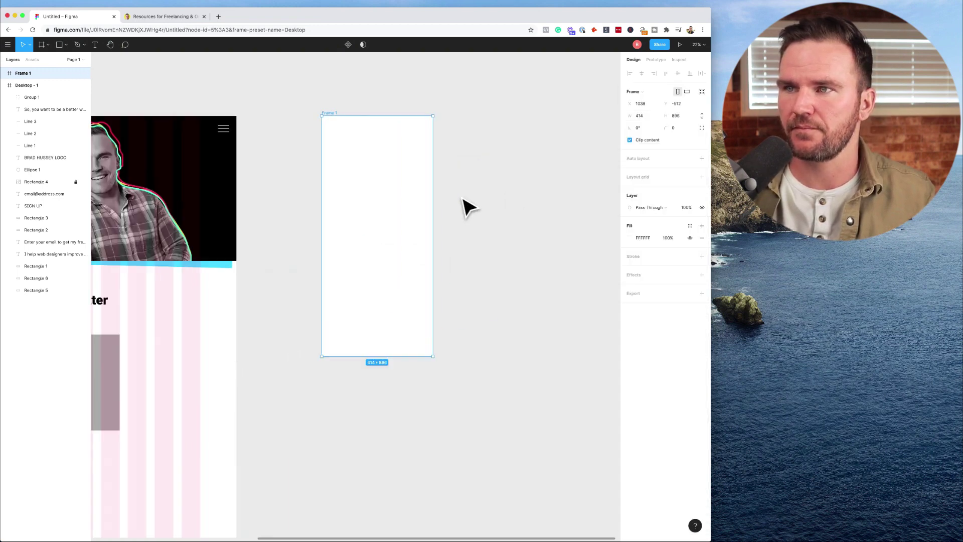
pyautogui.hotkey('shift', 'Left')
pyautogui.hotkey('shift', 'Left')
pyautogui.hotkey('shift', 'Left')
pyautogui.hotkey('shift', 'Left')
pyautogui.hotkey('shift', 'Left')
pyautogui.hotkey('shift', 'Left')
pyautogui.press('Escape')
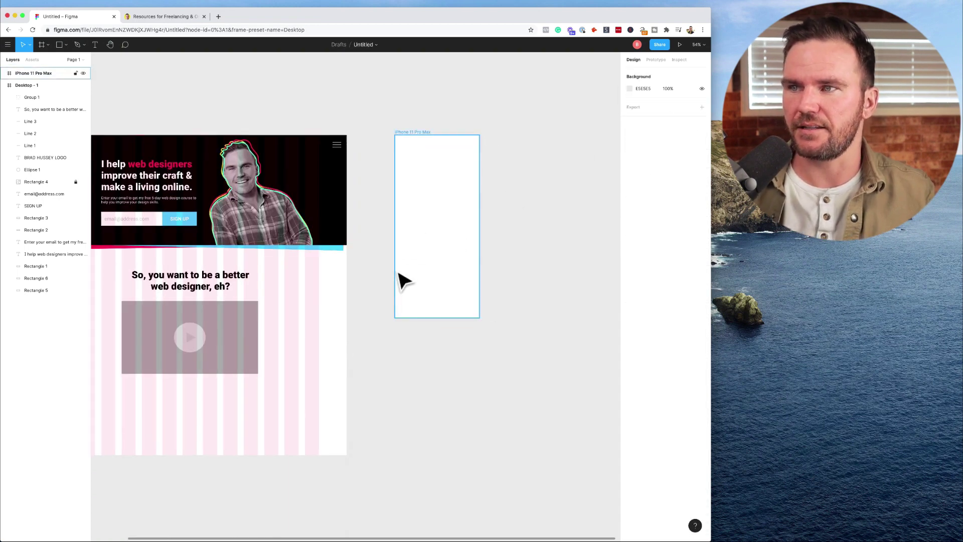
pyautogui.hscroll(-3, 402, 281)
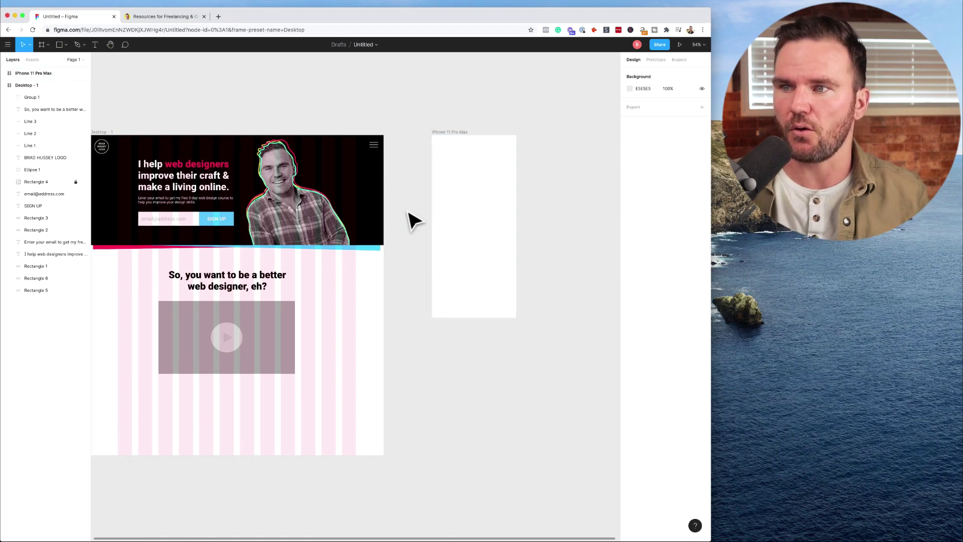
# Copy the desktop hero's black background and headline into the iPhone frame
pyautogui.moveTo(406, 242); pyautogui.dragTo(147, 162)
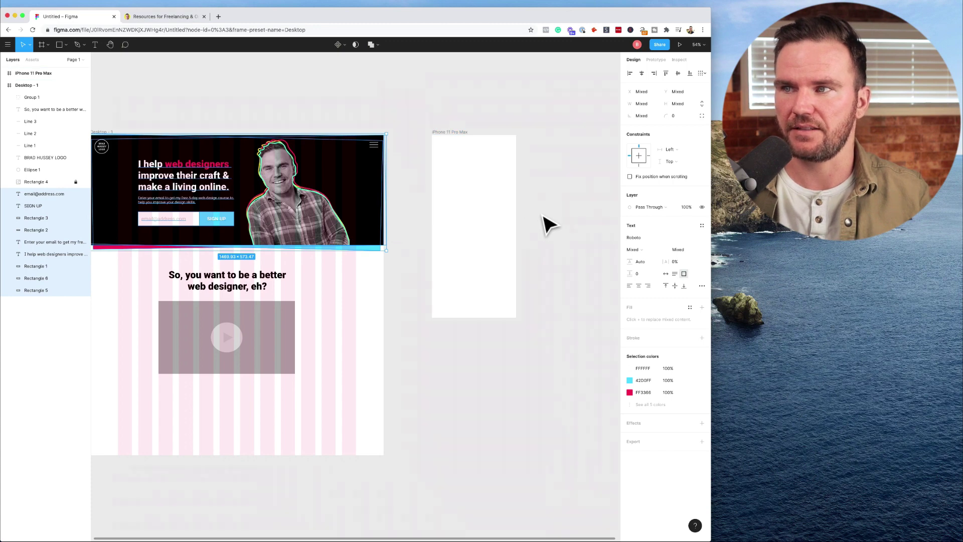
pyautogui.click(552, 223)
pyautogui.hotkey('ctrl', 'v')
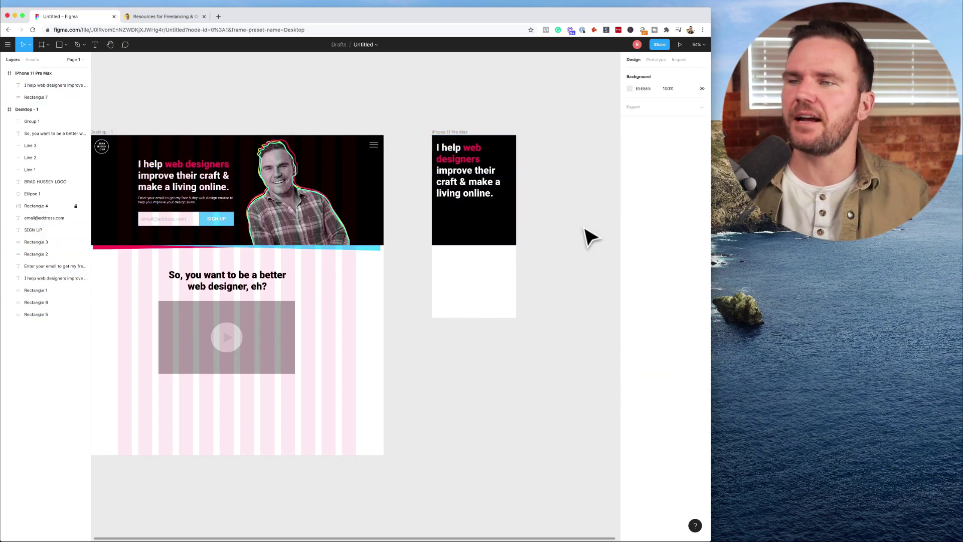
pyautogui.scroll(-10, 512, 217)
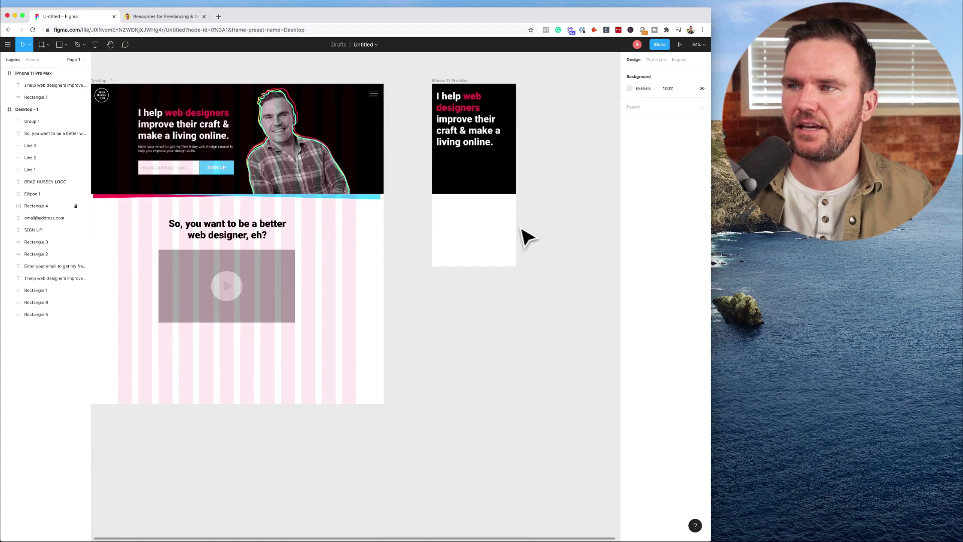
pyautogui.scroll(-5, 525, 236)
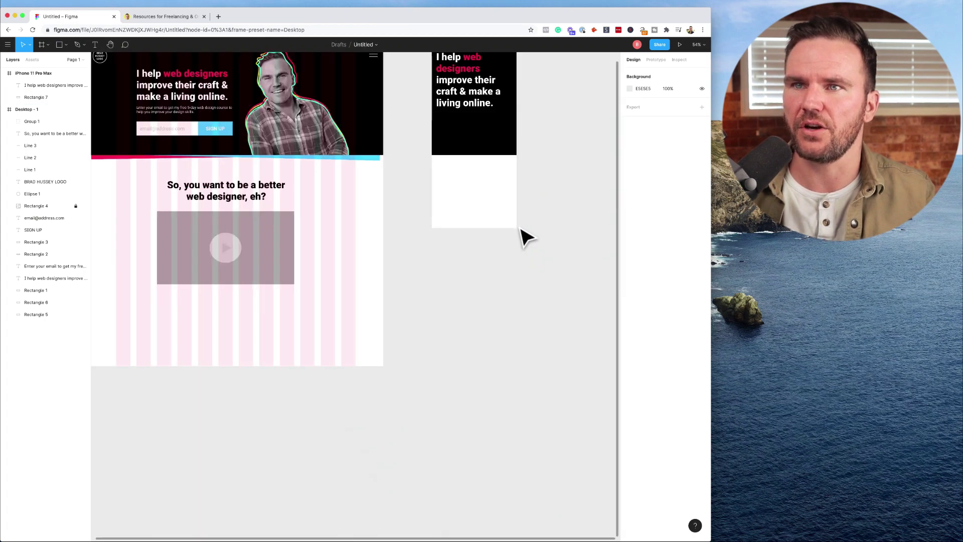
pyautogui.moveTo(411, 161); pyautogui.dragTo(446, 236)
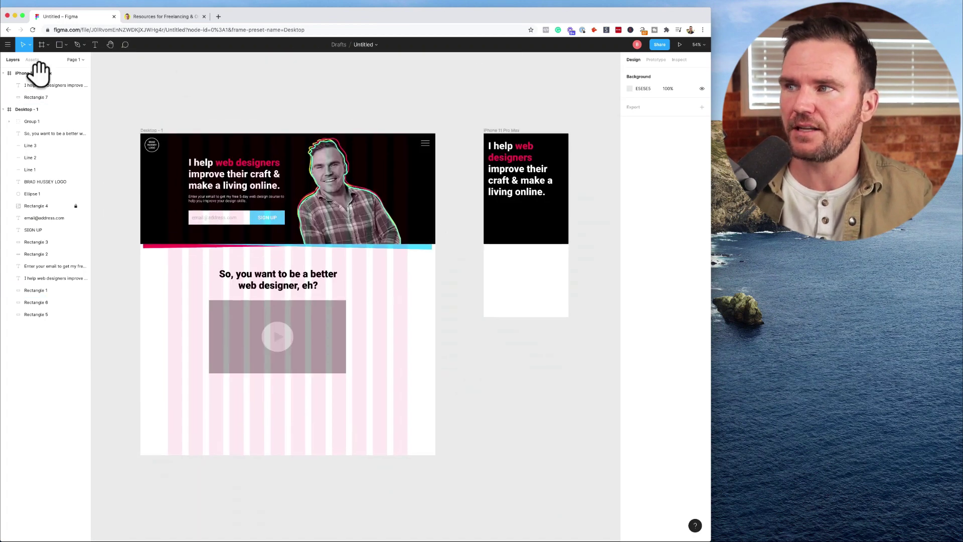
# Switch the right panel to Prototype, then zoom in on the hamburger icon and back out
pyautogui.click(657, 60)
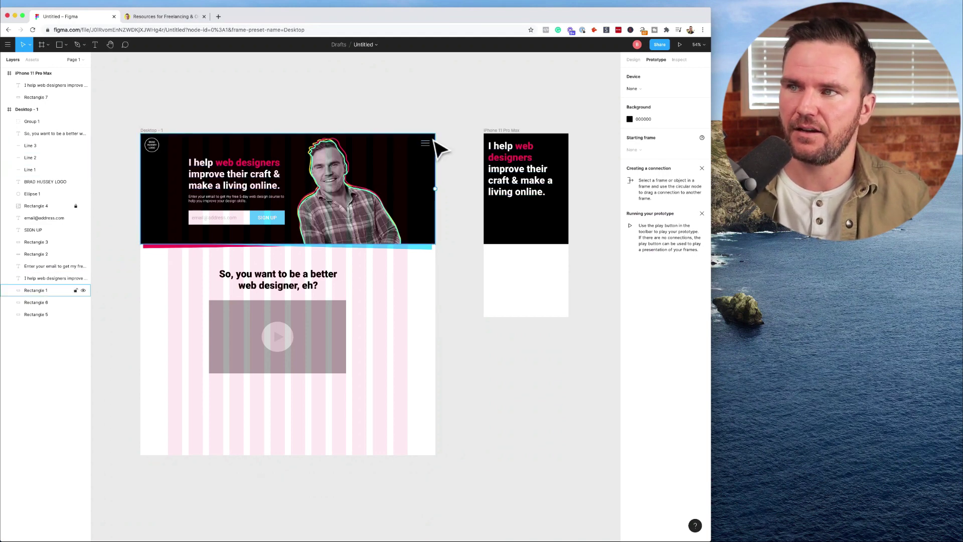
pyautogui.scroll(10, 429, 158)
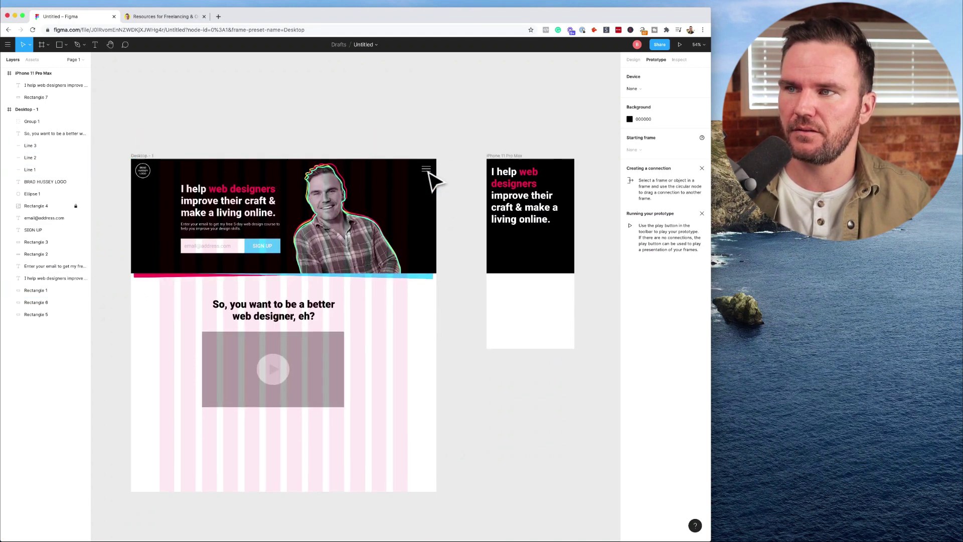
pyautogui.scroll(5, 432, 181)
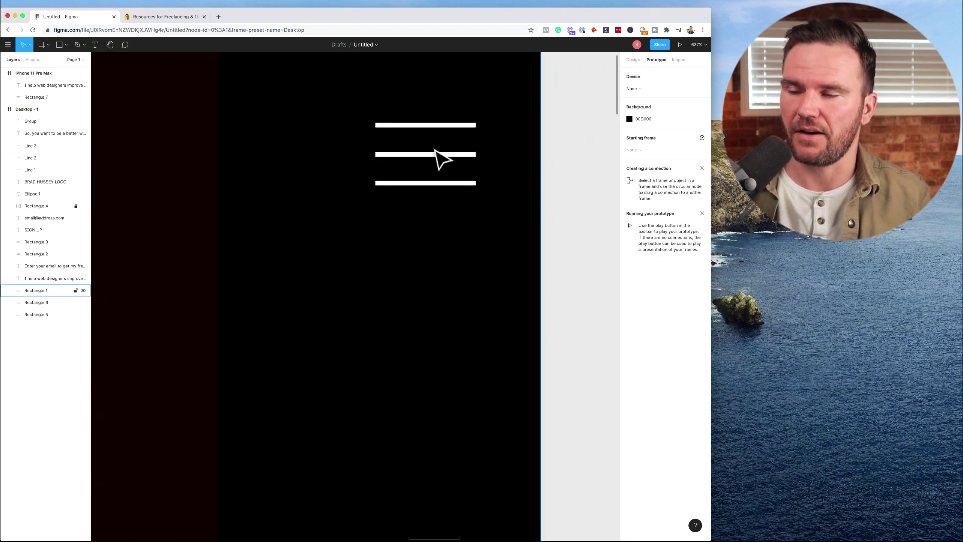
pyautogui.scroll(-6, 434, 161)
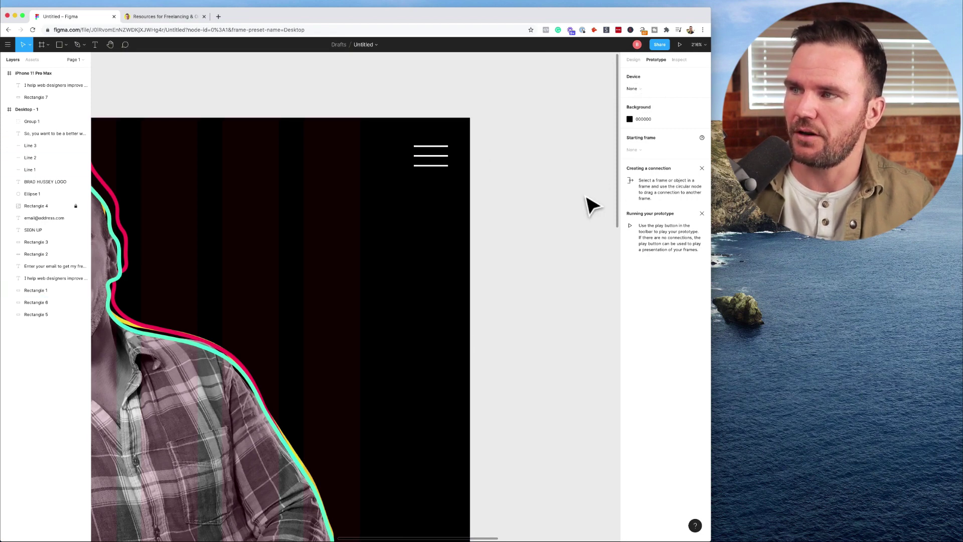
pyautogui.hscroll(1, 458, 176)
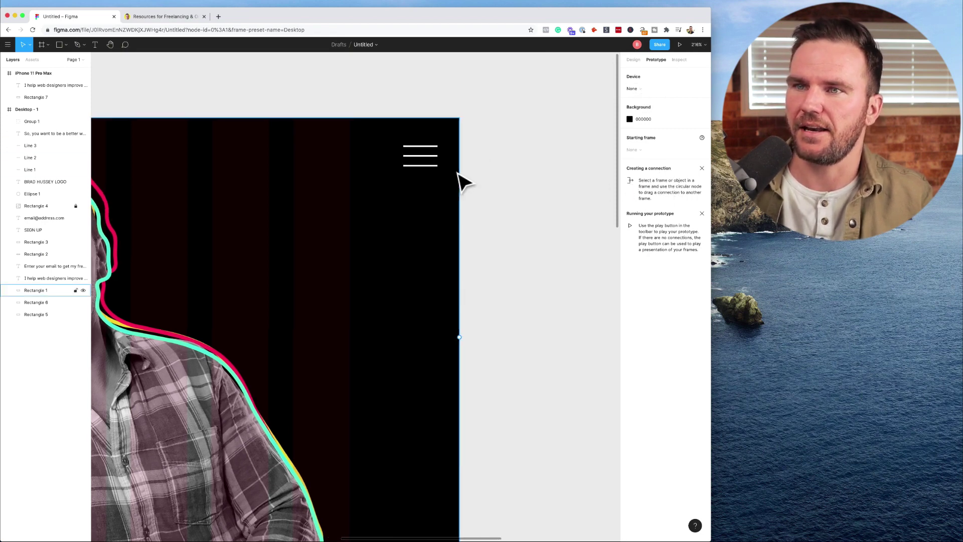
pyautogui.scroll(-5, 326, 291)
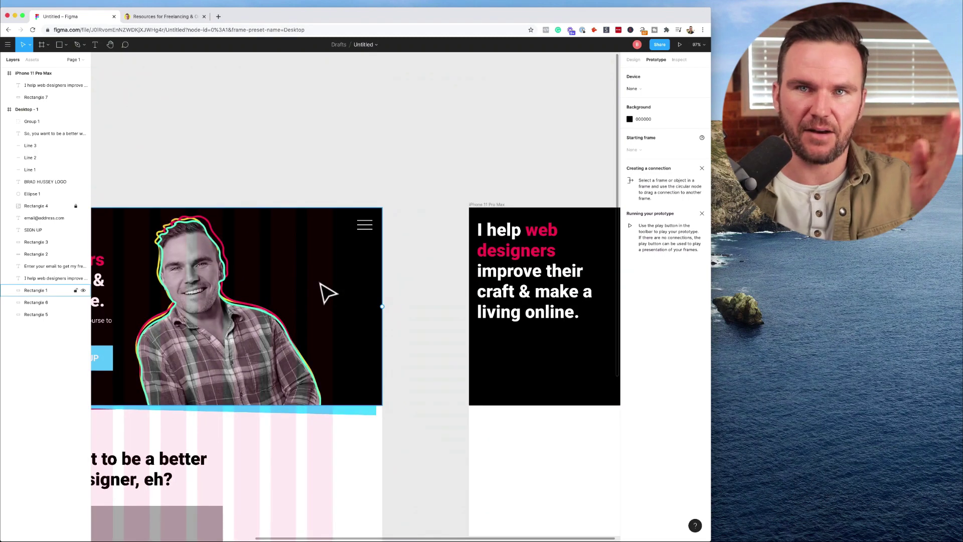
pyautogui.hscroll(-4, 348, 142)
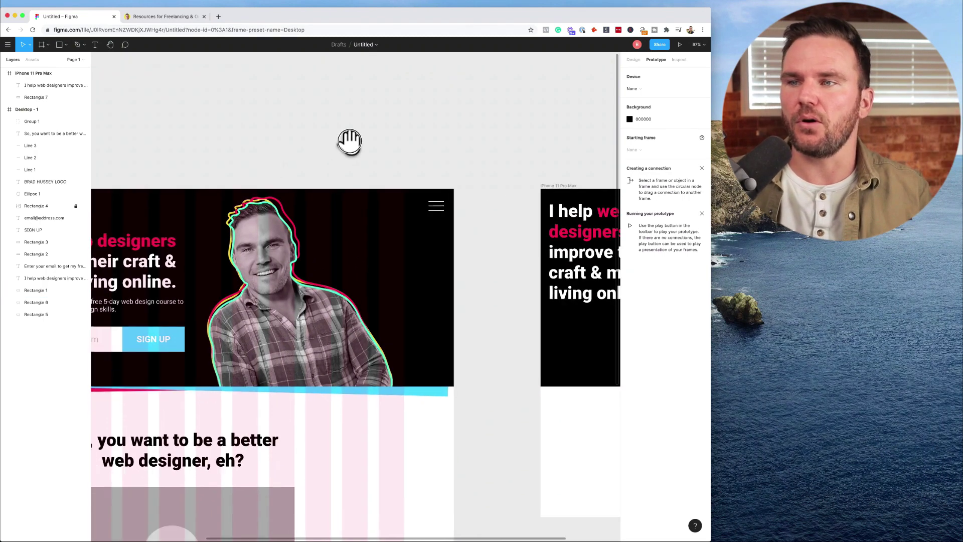
pyautogui.scroll(-3, 344, 208)
pyautogui.scroll(-3, 344, 208)
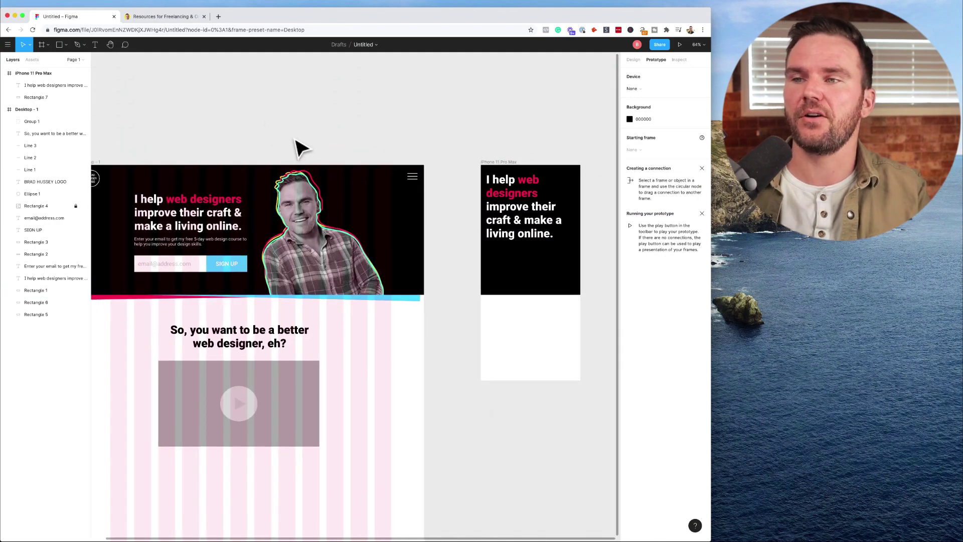
pyautogui.hscroll(-3, 300, 146)
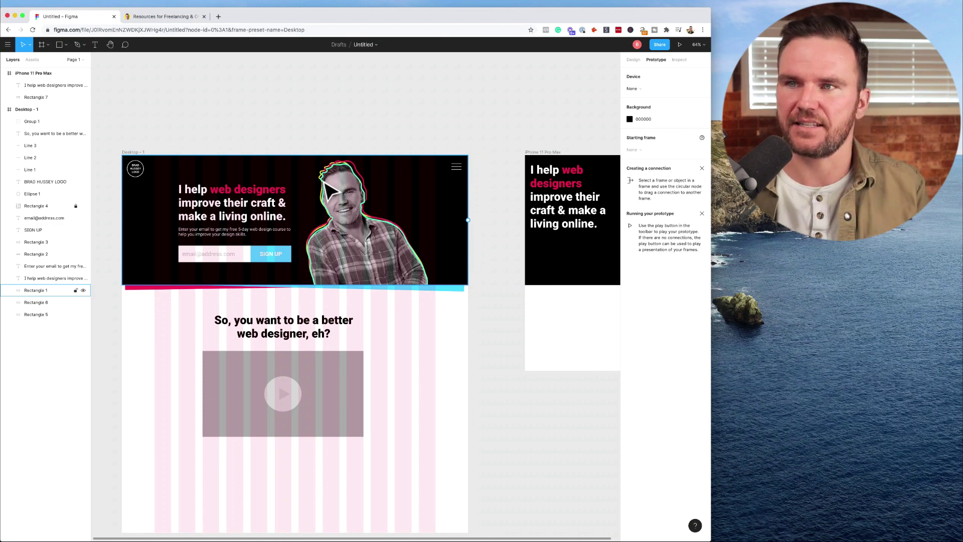
pyautogui.moveTo(236, 124); pyautogui.dragTo(251, 112)
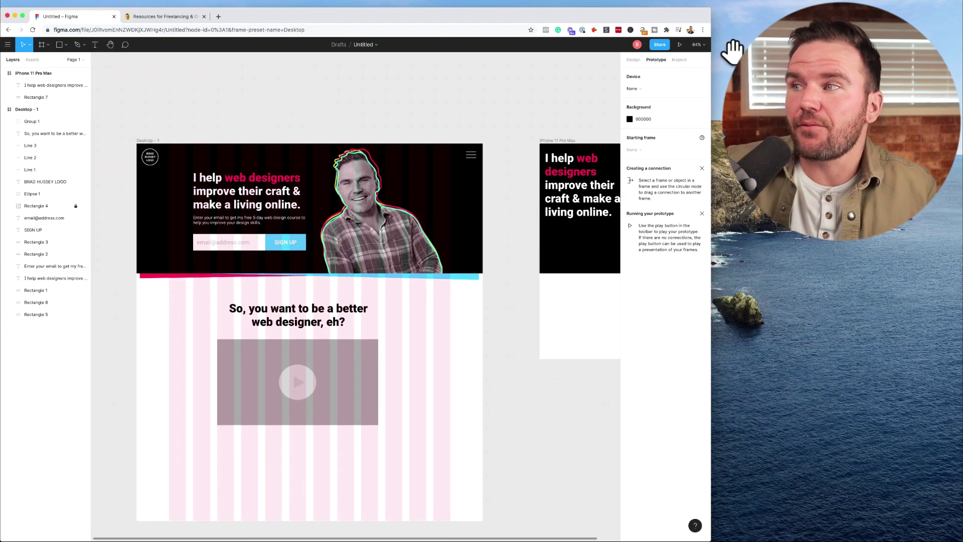
pyautogui.click(659, 44)
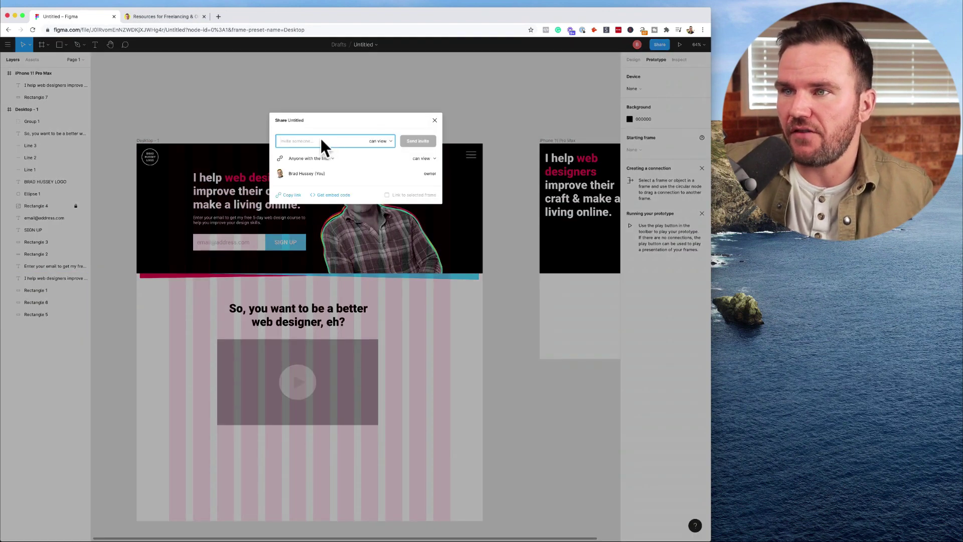
pyautogui.click(378, 141)
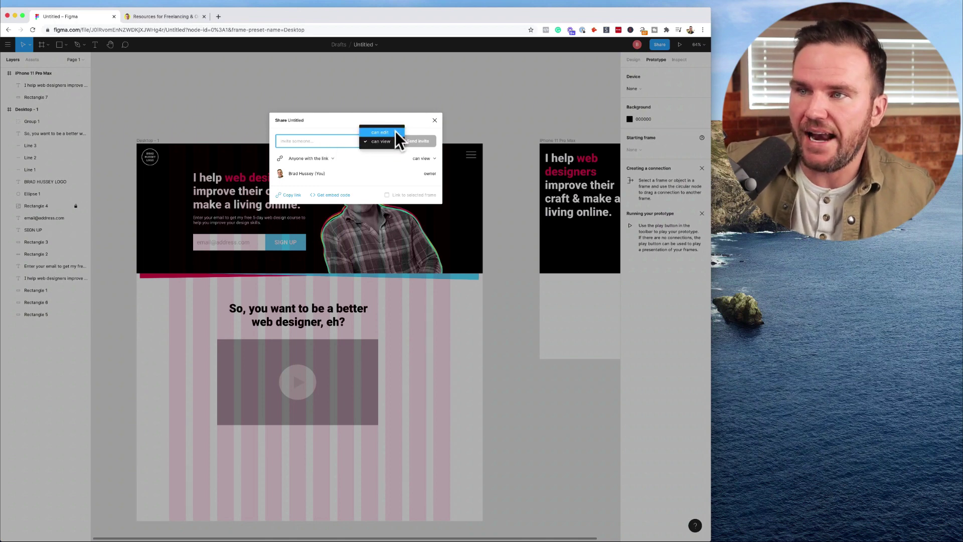
pyautogui.press('Escape')
pyautogui.click(434, 120)
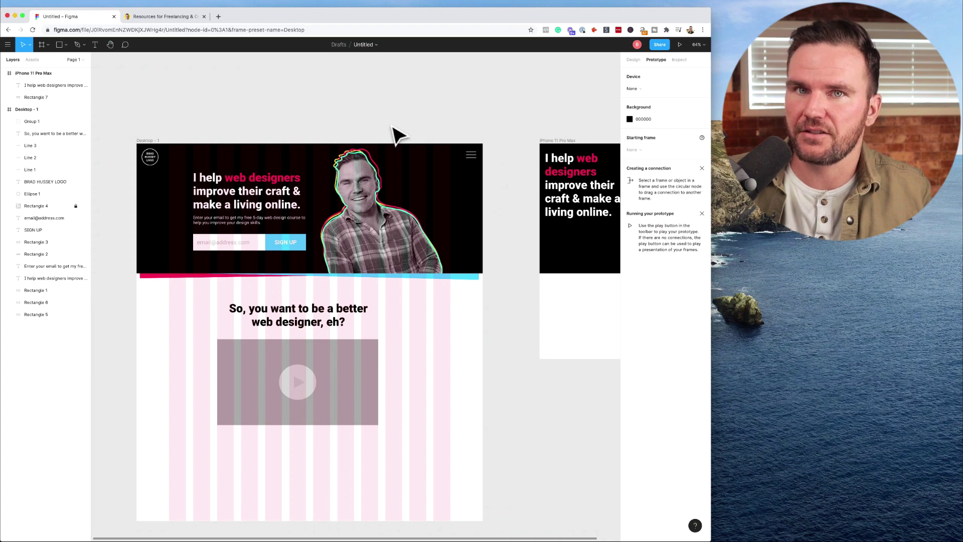
# Check the desktop headline's font and FF3366 pink fill in the Design panel, then deselect
pyautogui.click(288, 189)
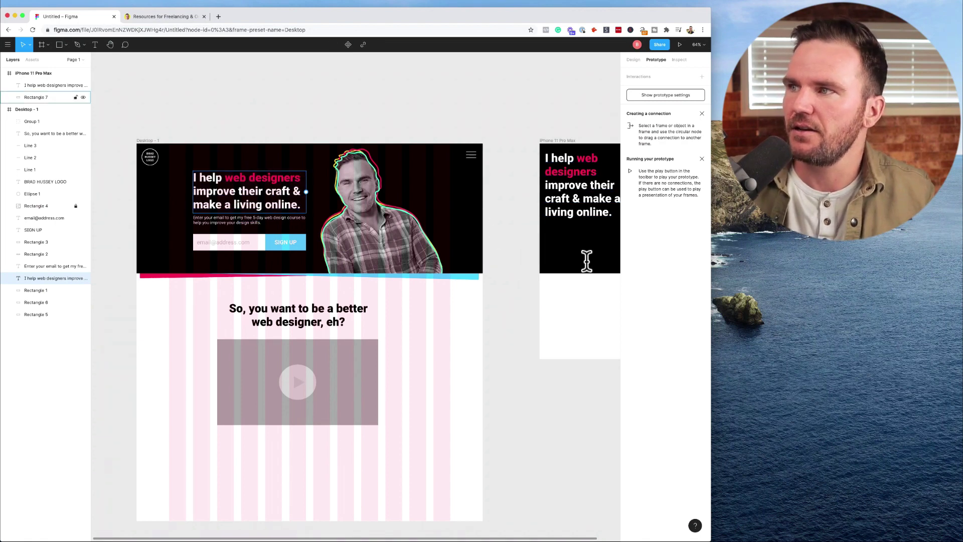
pyautogui.click(633, 60)
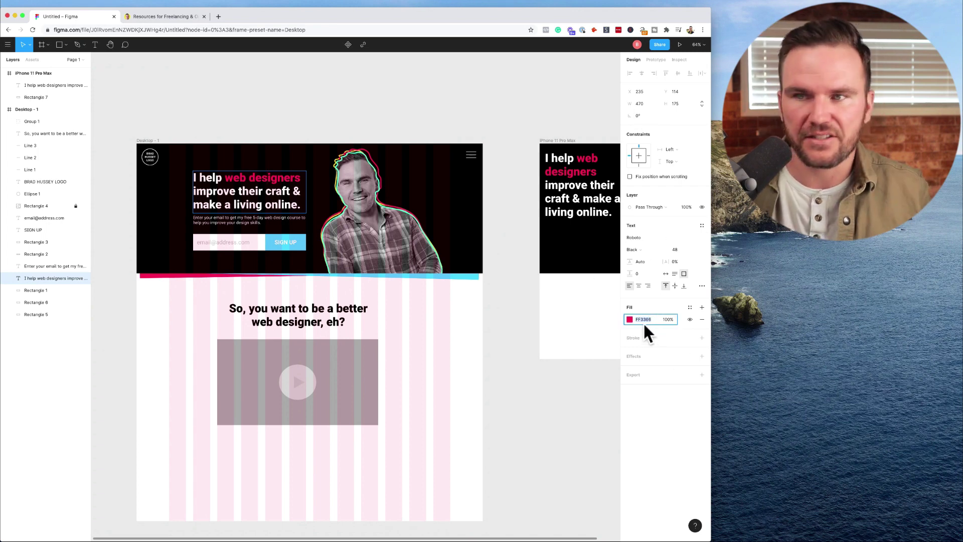
pyautogui.press('Escape')
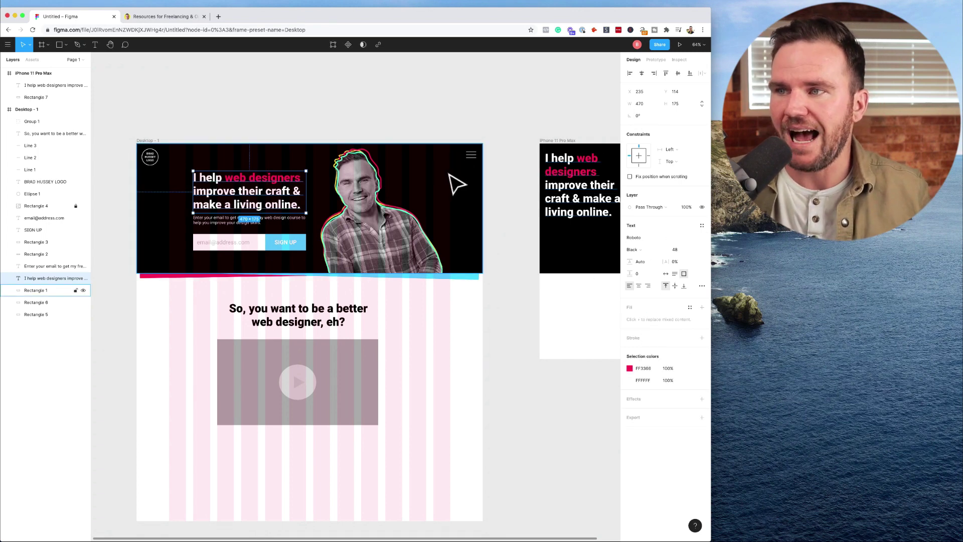
pyautogui.click(460, 208)
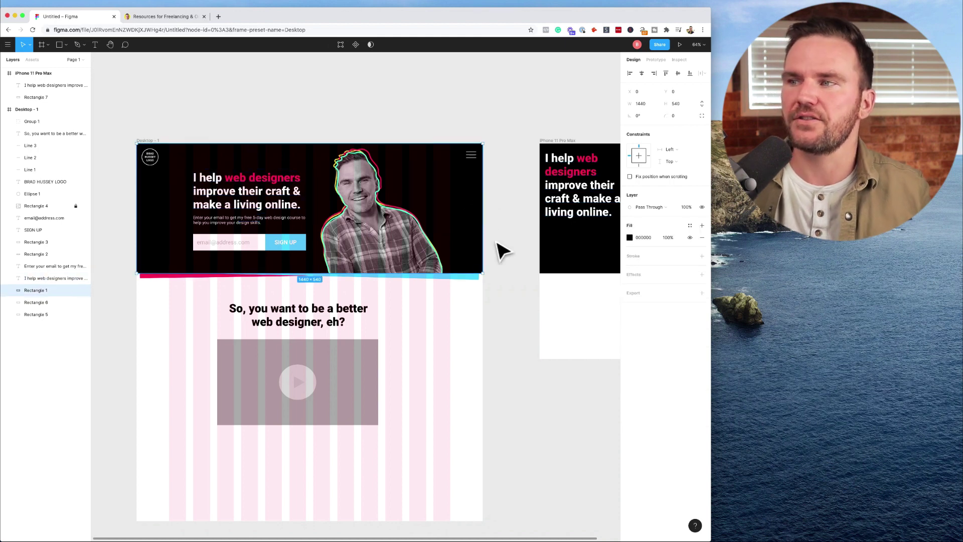
pyautogui.click(269, 203)
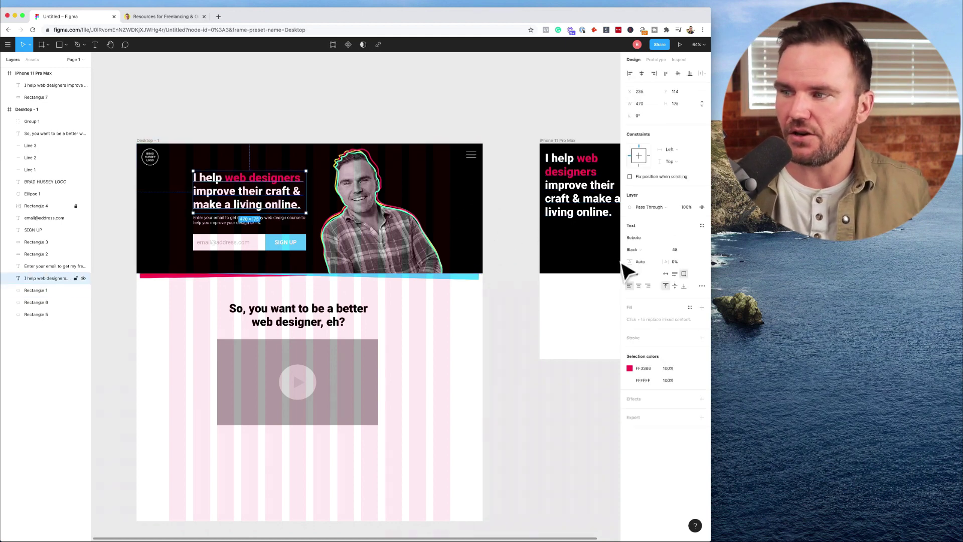
pyautogui.click(496, 121)
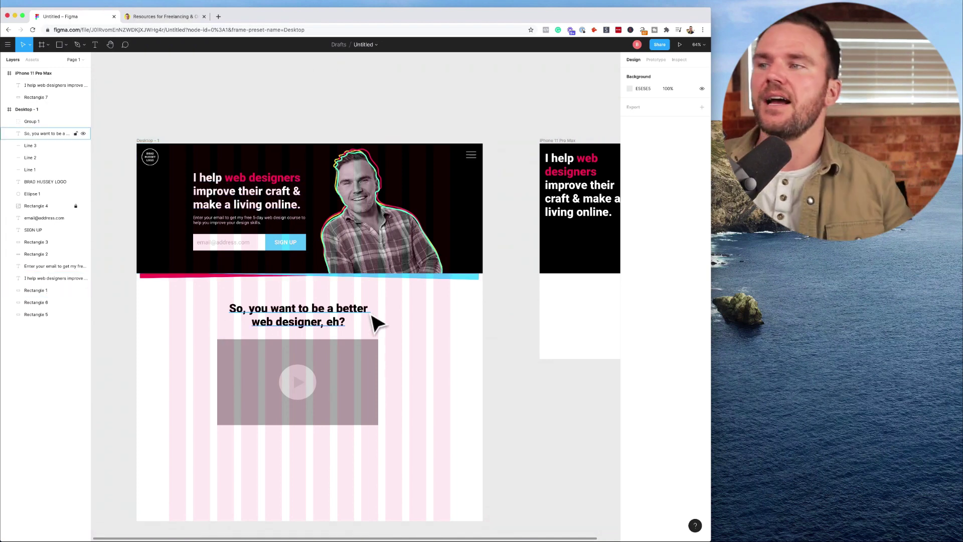
pyautogui.hscroll(2, 510, 206)
pyautogui.hscroll(-3, 502, 209)
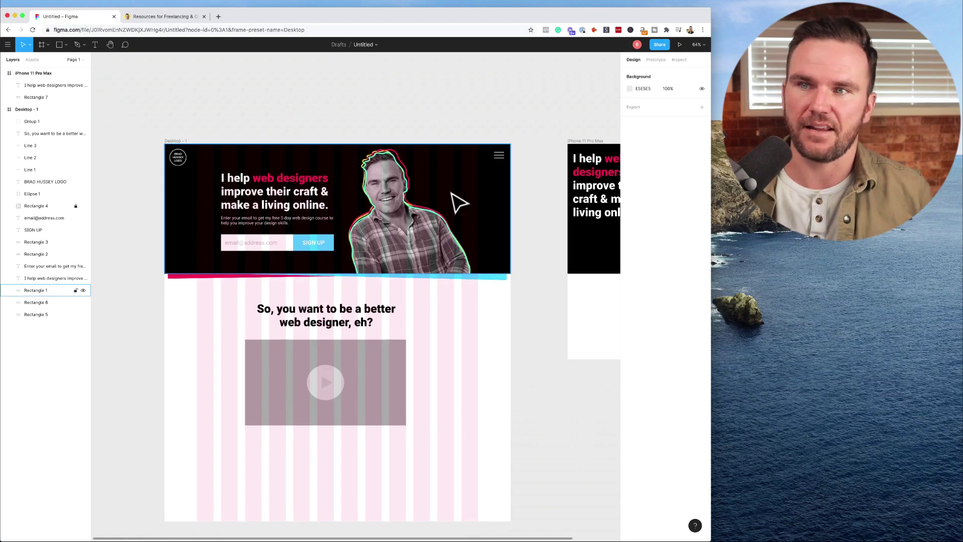